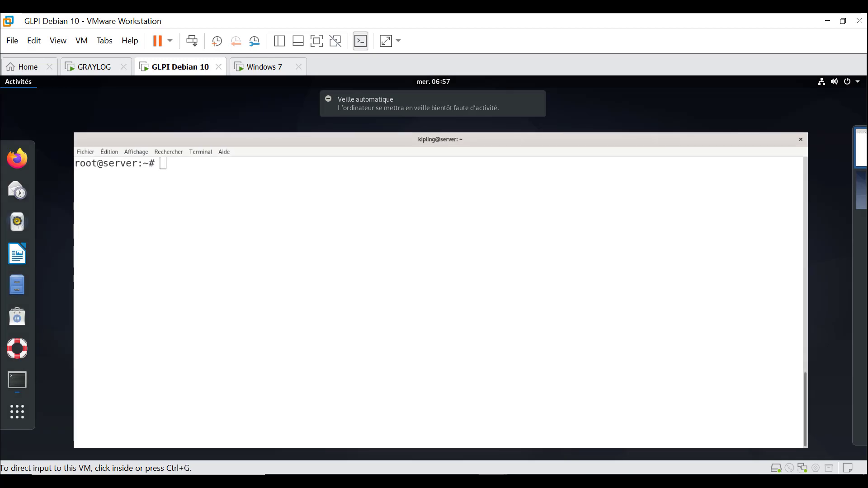
- Return to the full-size root terminal window in the GLPI Debian 10 VM
key("Escape")
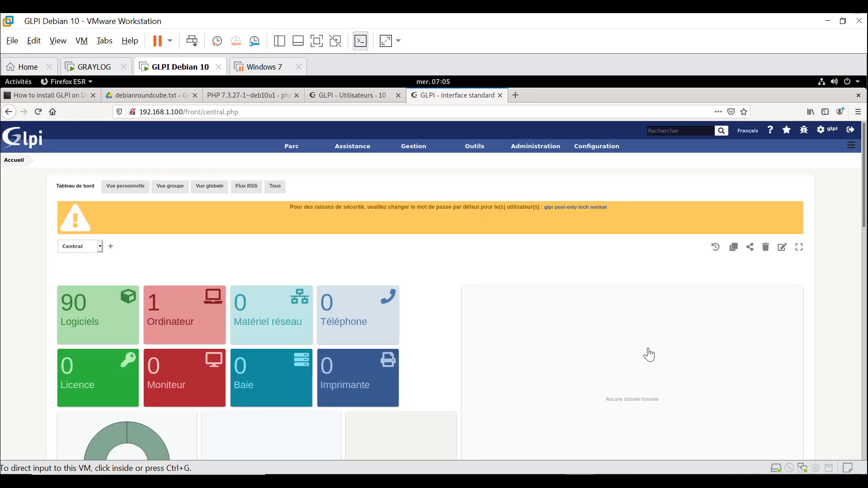
- Open Administration > Utilisateurs and scroll through the 8 active user accounts
left_click(649, 353)
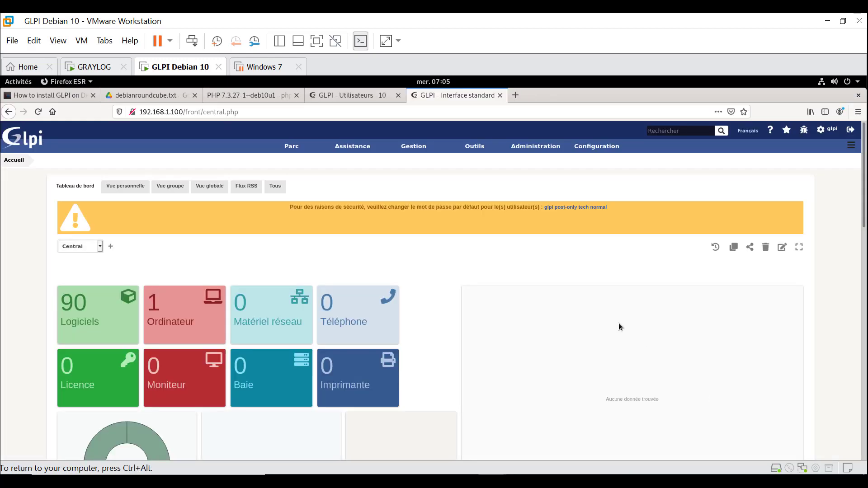
mouse_move(542, 152)
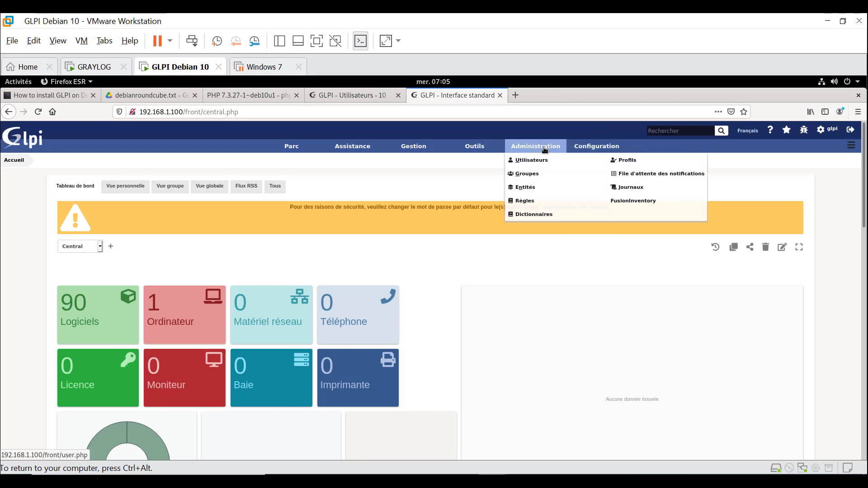
left_click(539, 161)
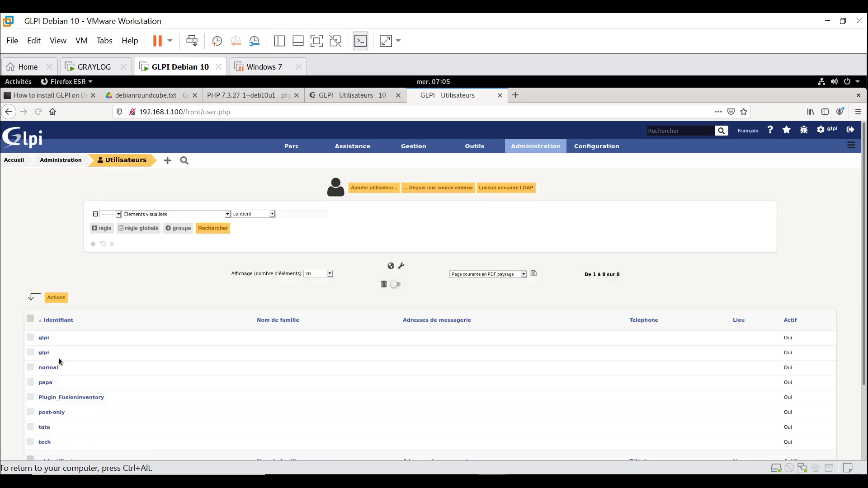
scroll(58, 357, "down", 1)
scroll(87, 398, "down", 3)
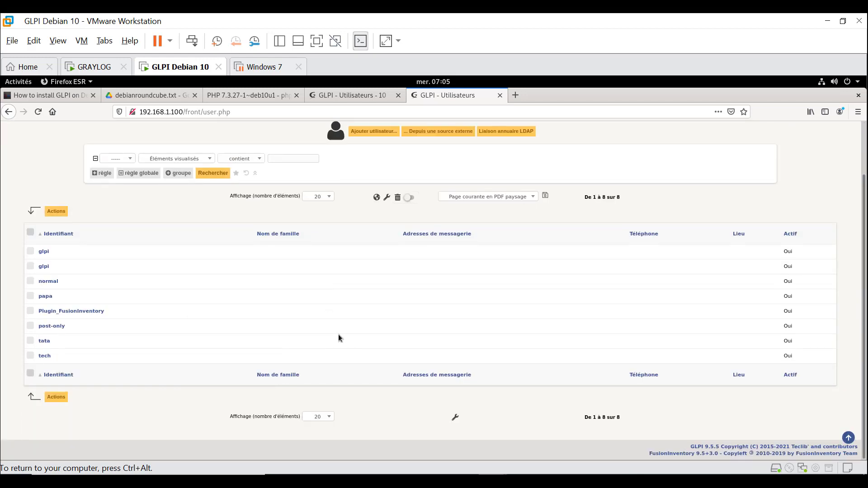
scroll(338, 336, "up", 3)
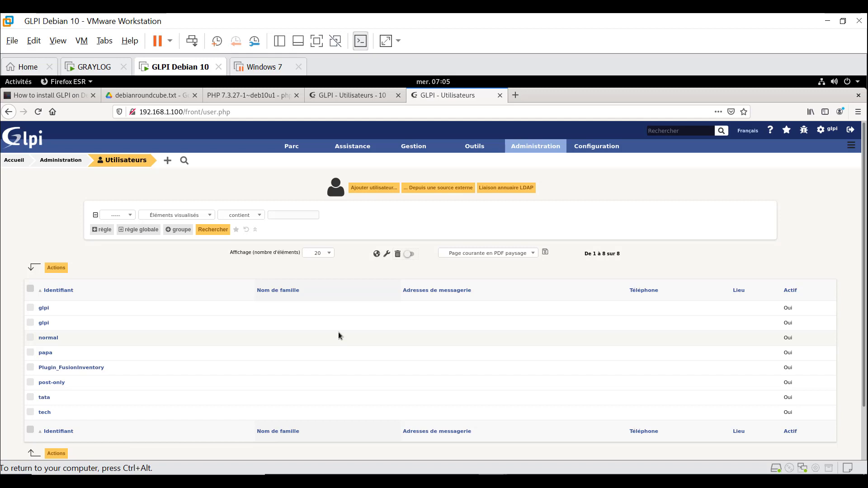
- Check the empty Groupes list and the Entités list, then start a new entity under Entité racine
mouse_move(526, 153)
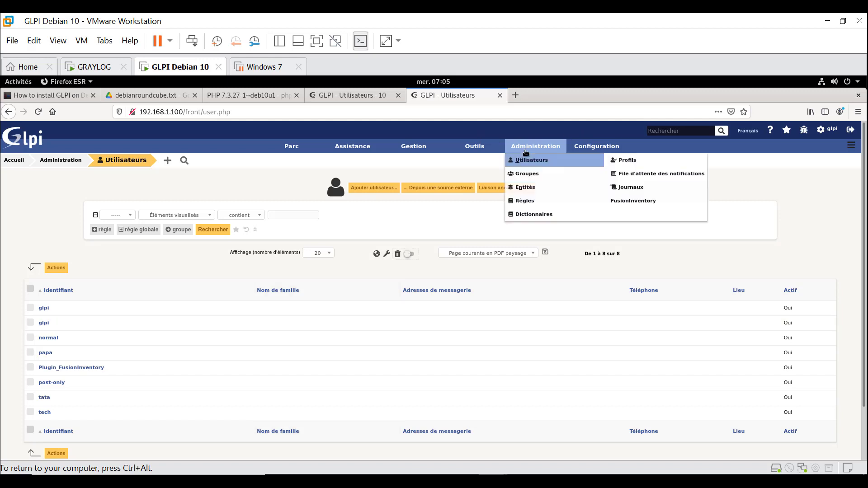
left_click(527, 180)
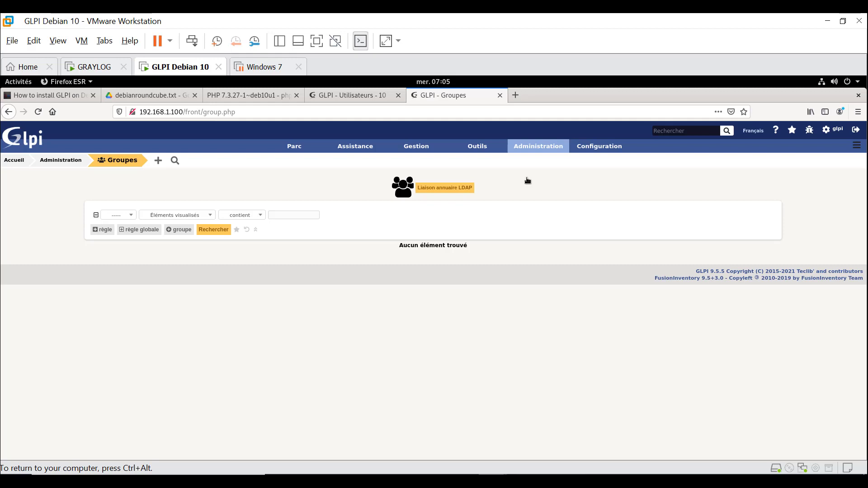
mouse_move(533, 149)
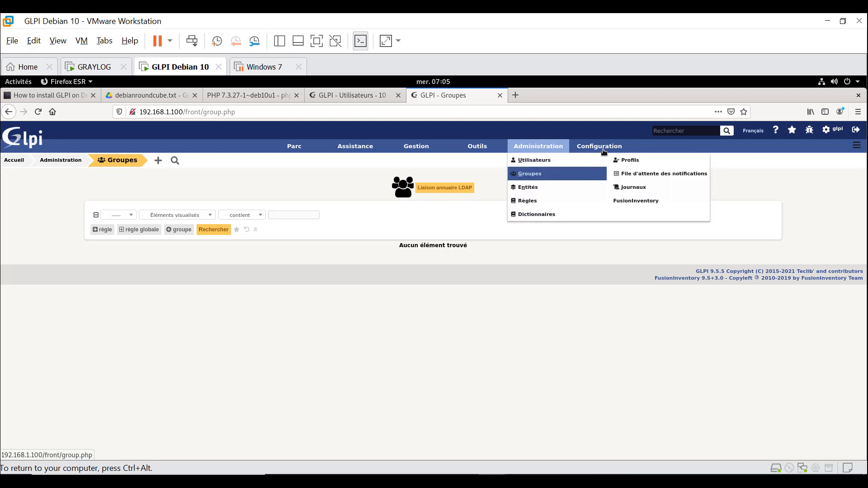
mouse_move(609, 147)
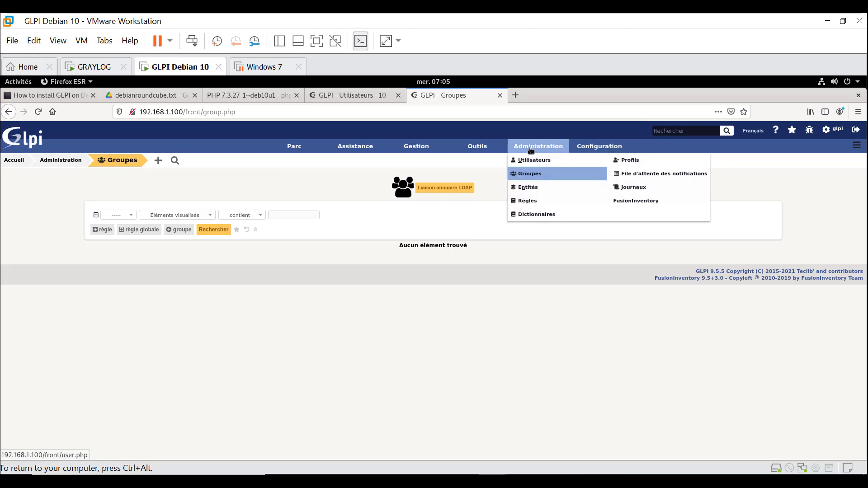
left_click(525, 187)
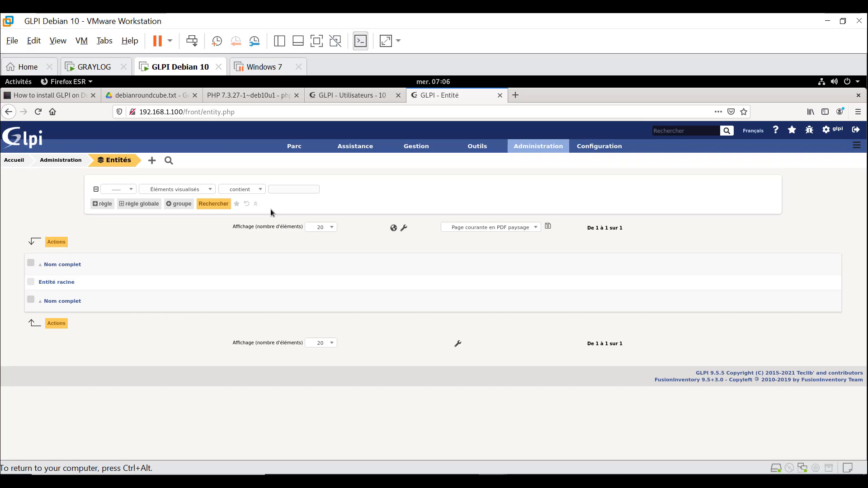
left_click(152, 162)
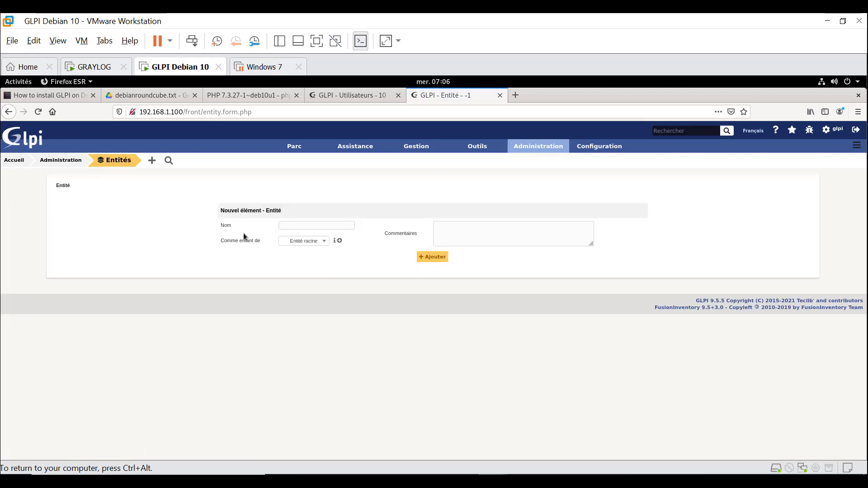
- Create the entity cours_glpi with Entité racine as its parent
left_click(289, 226)
type("cours")
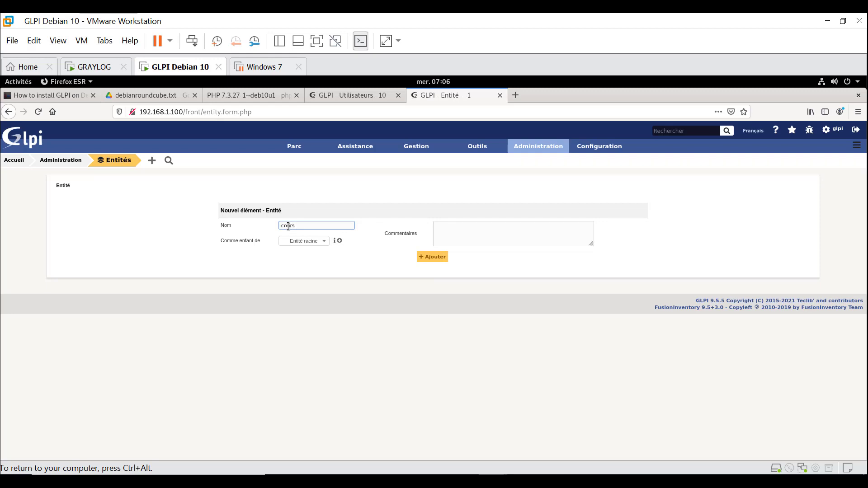
type(" gl")
key("ctrl+a")
left_click(325, 229)
left_click(438, 259)
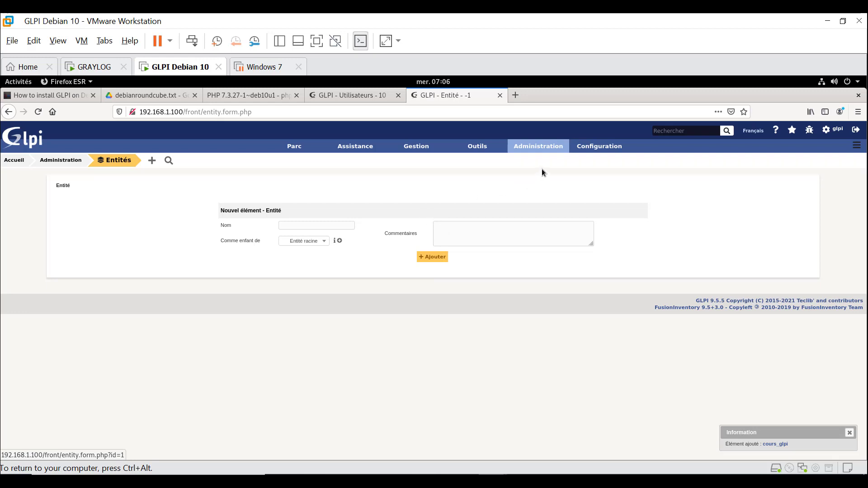
mouse_move(538, 146)
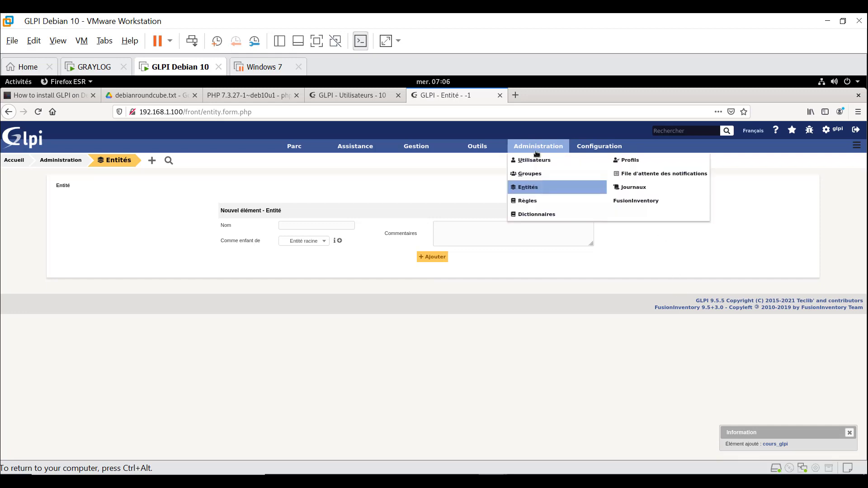
- Start a new group named Admin prince and look at the Comme enfant de parent choices
left_click(551, 175)
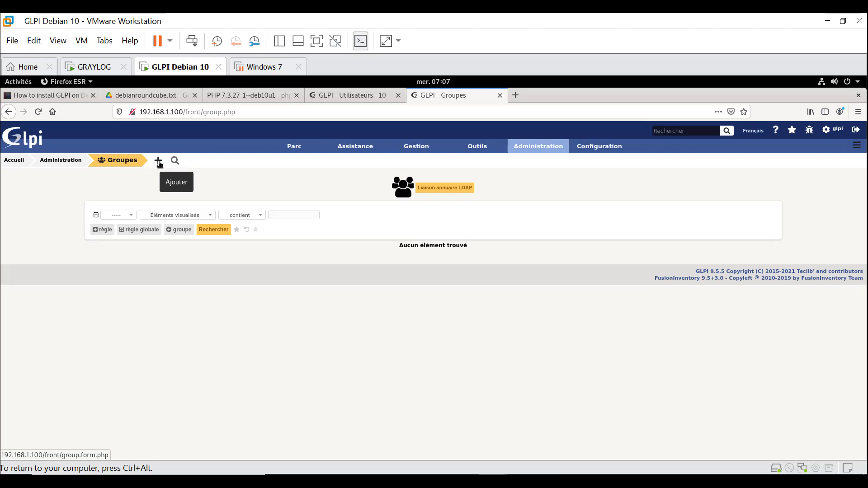
left_click(158, 161)
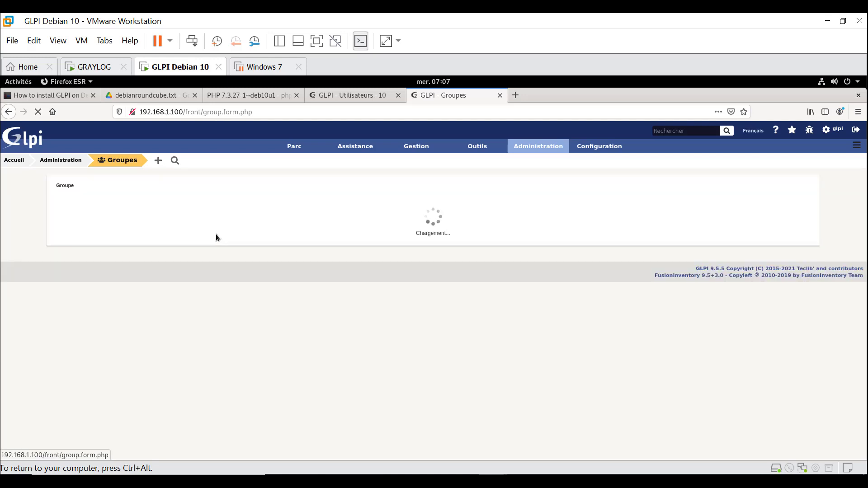
left_click(304, 225)
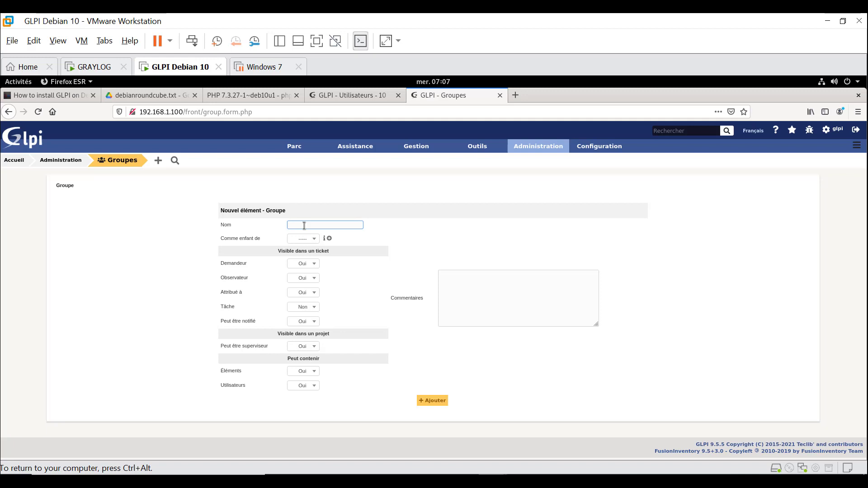
type("Admini")
type("c")
left_click(312, 240)
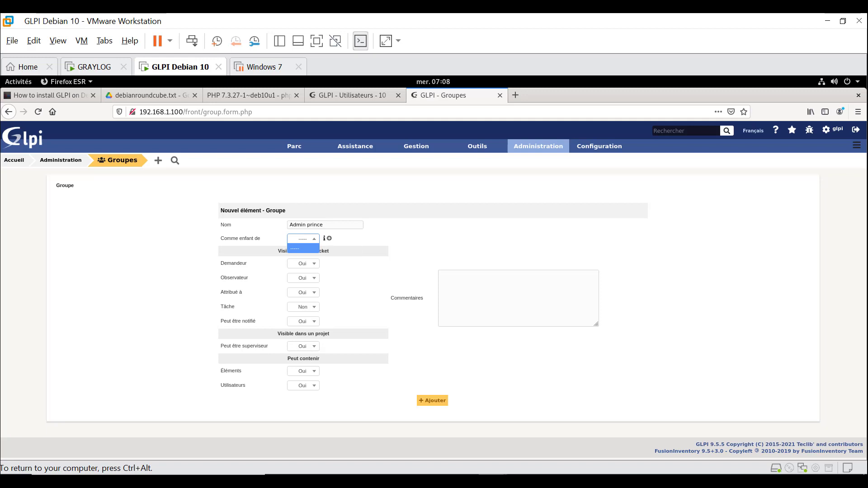
- Save Admin prince with no parent group and Peut contenir Éléments set to Non
left_click(311, 239)
double_click(311, 251)
double_click(311, 251)
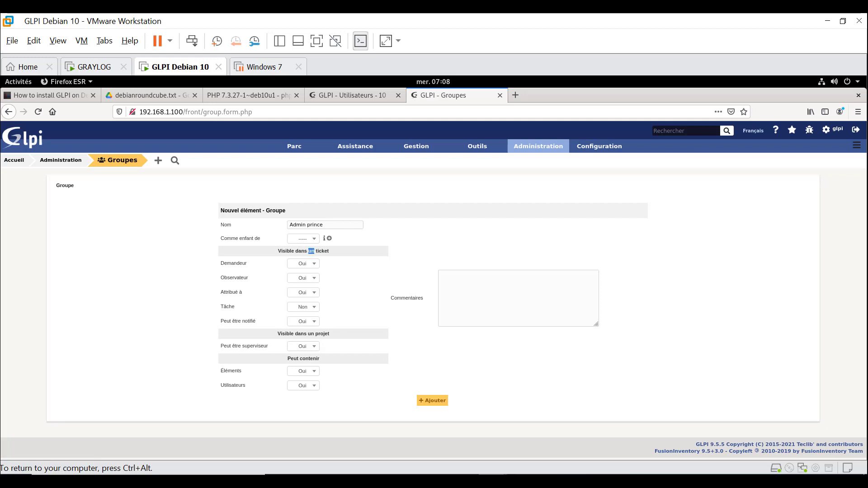
triple_click(311, 251)
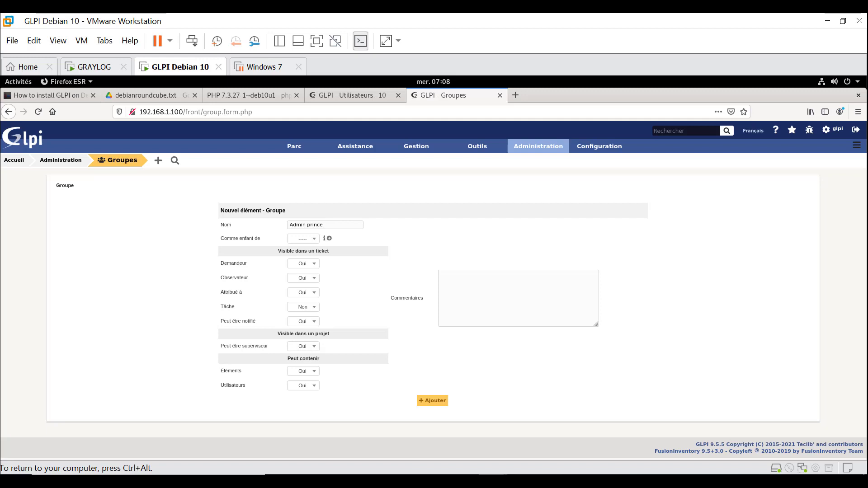
left_click(304, 371)
key("Up")
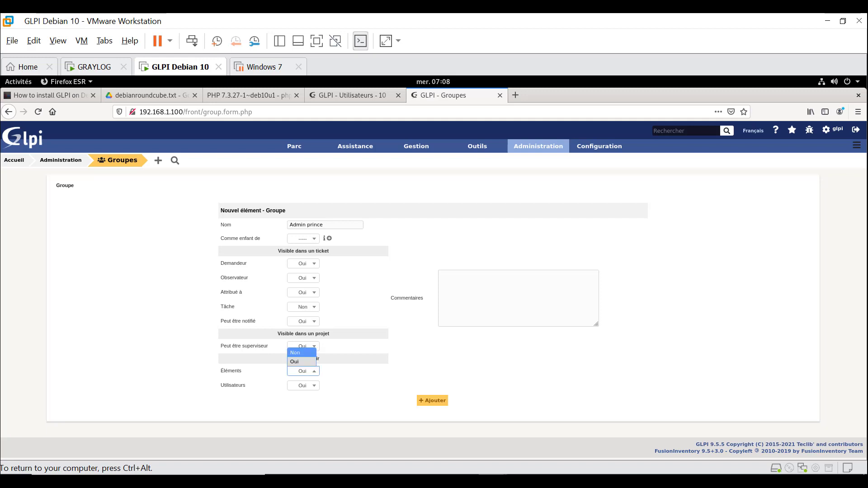
key("Return")
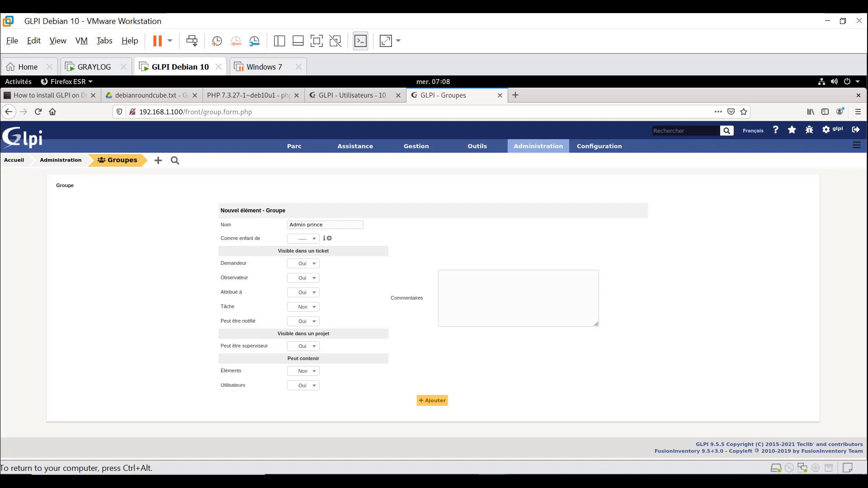
left_click(432, 401)
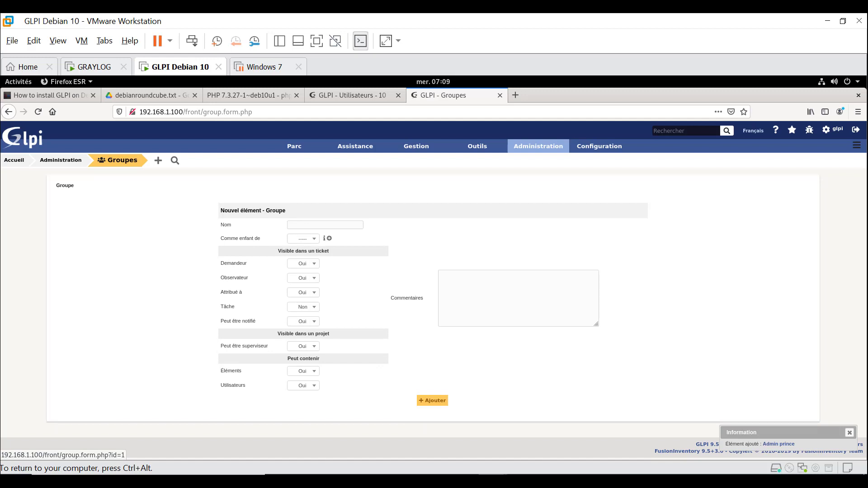
- Open the Admin prince record from the Administration > Groupes list
mouse_move(538, 146)
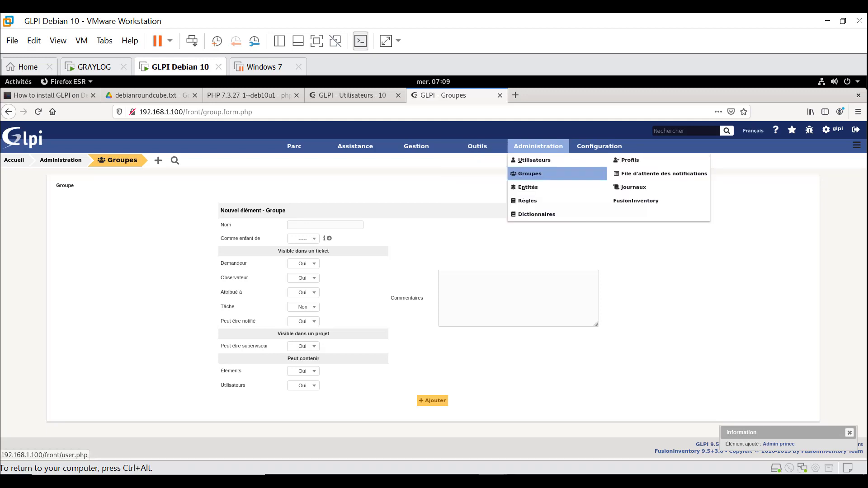
left_click(529, 173)
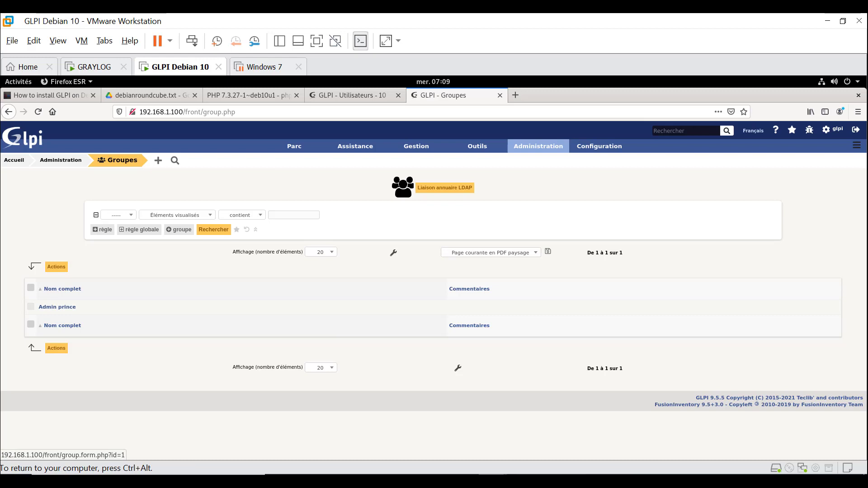
left_click(57, 307)
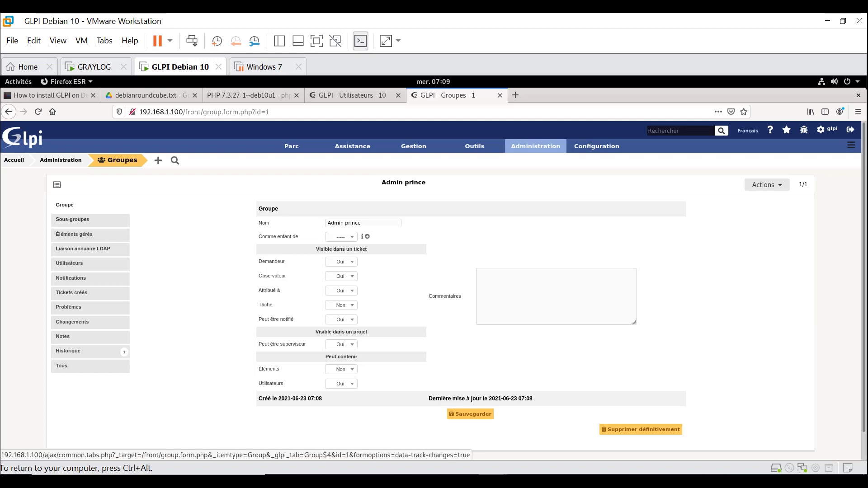
- View the Admin prince subgroups section and set the browser zoom to 120%
left_click(72, 220)
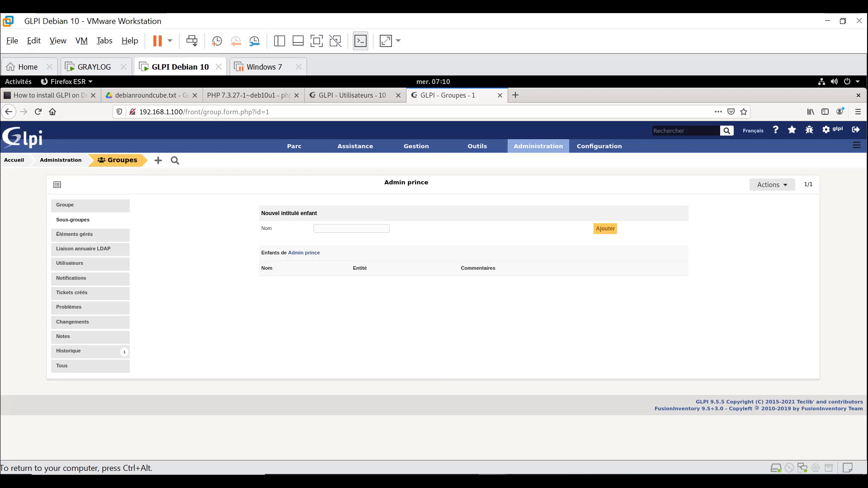
left_click_drag(320, 253, 270, 253)
key("ctrl+plus")
key("ctrl+plus")
key("ctrl+plus")
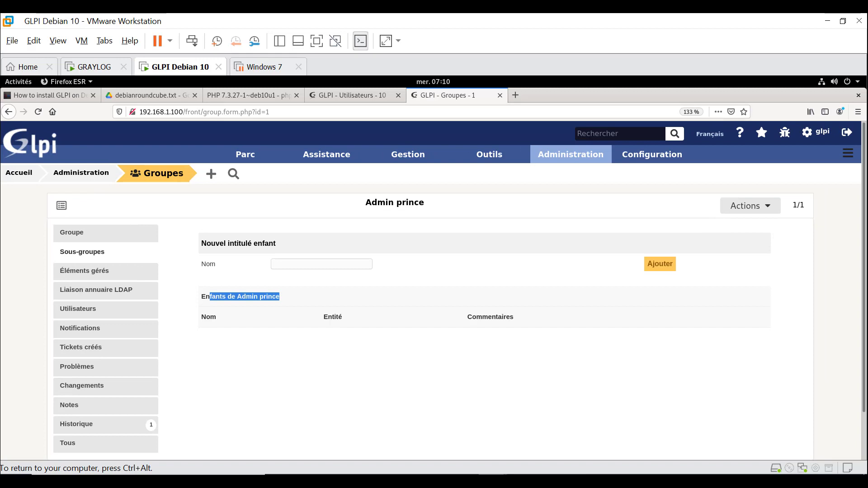
left_click(857, 111)
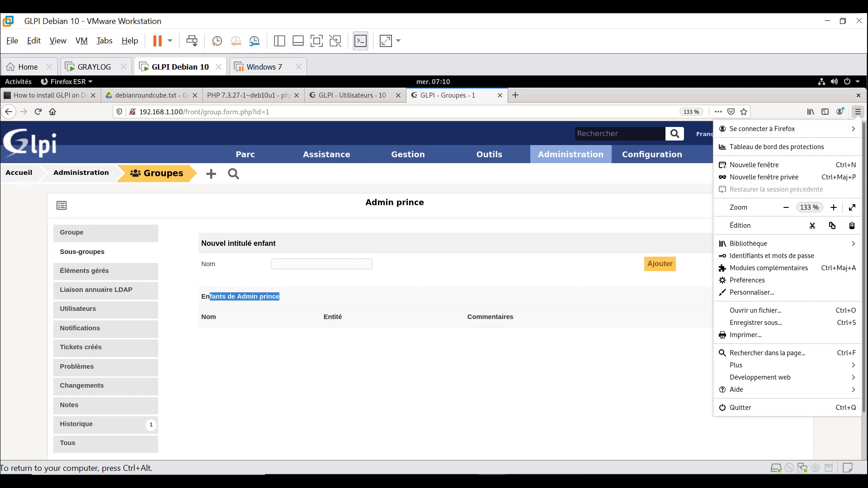
left_click(786, 207)
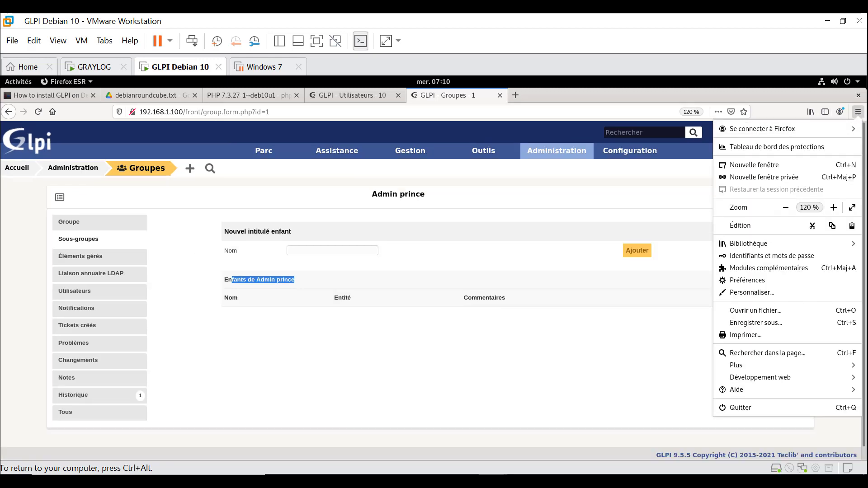
key("Escape")
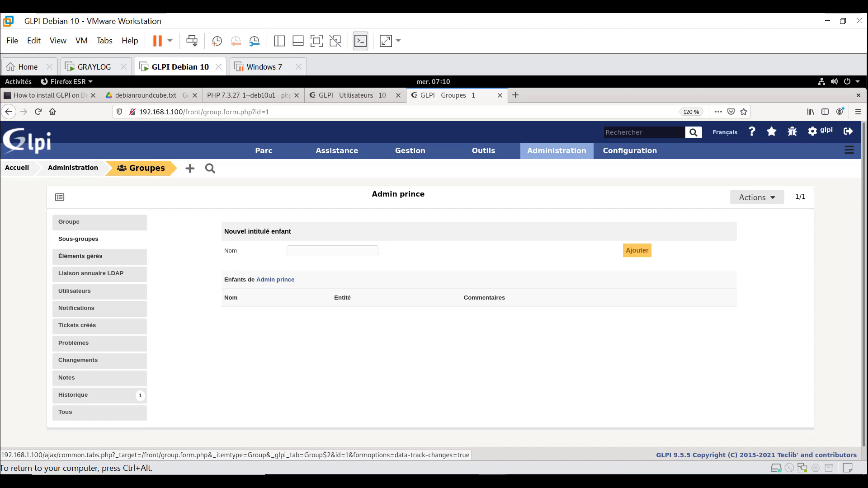
- Check the Éléments gérés and Liaison annuaire LDAP sections, ending on the group's Utilisateurs
left_click(80, 256)
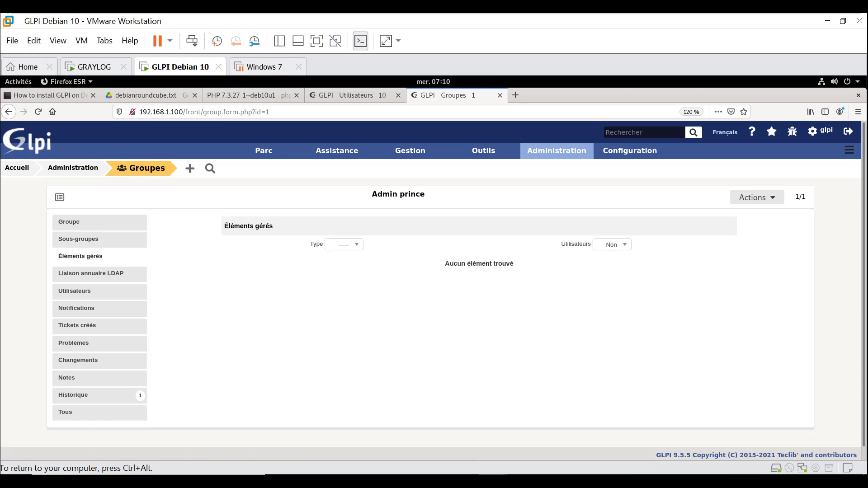
left_click(344, 245)
left_click(344, 244)
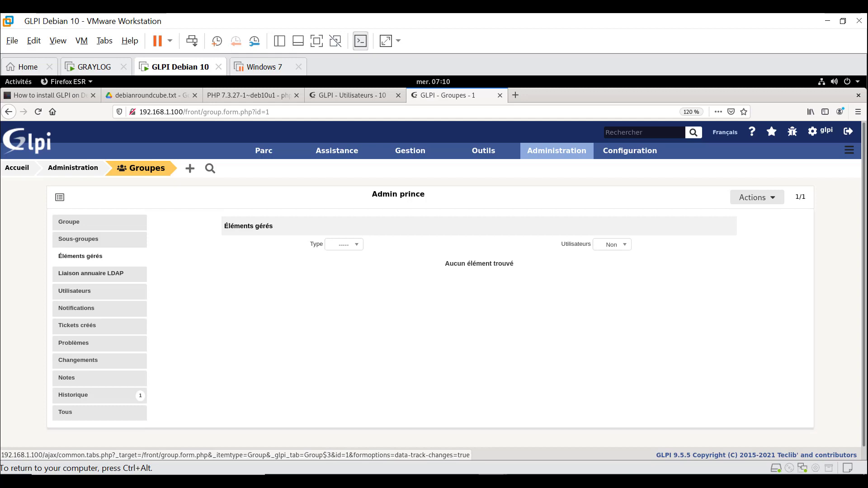
left_click(75, 291)
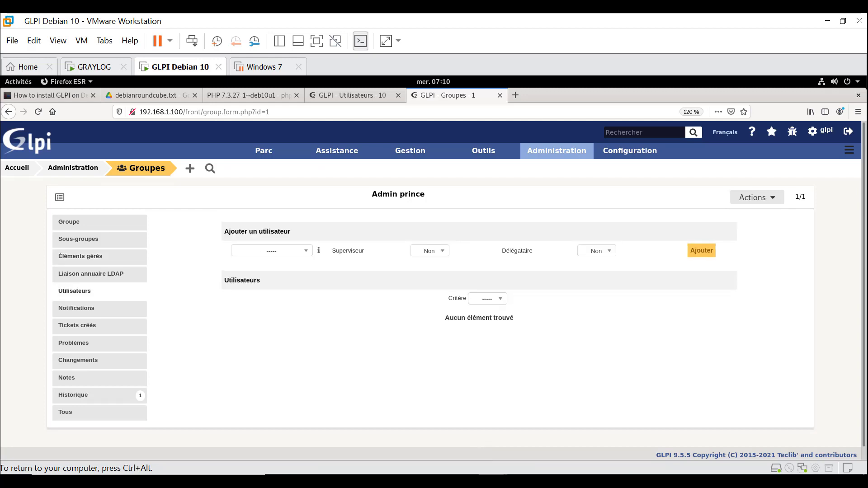
left_click(90, 274)
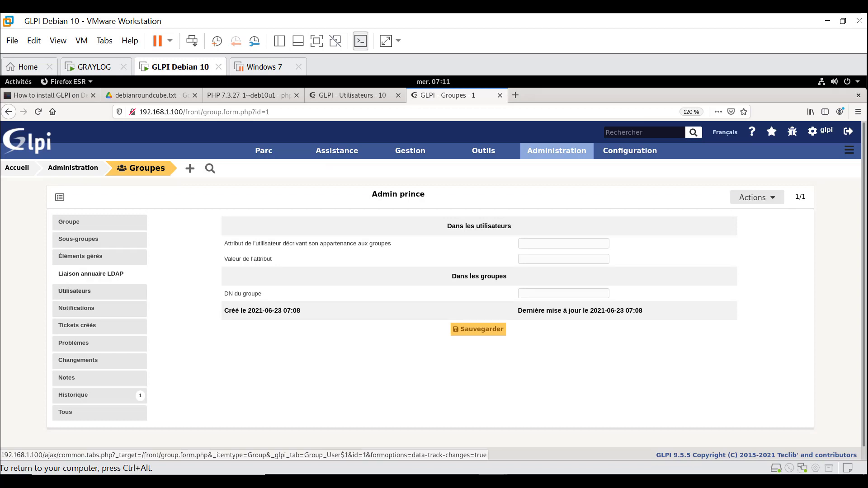
left_click(75, 291)
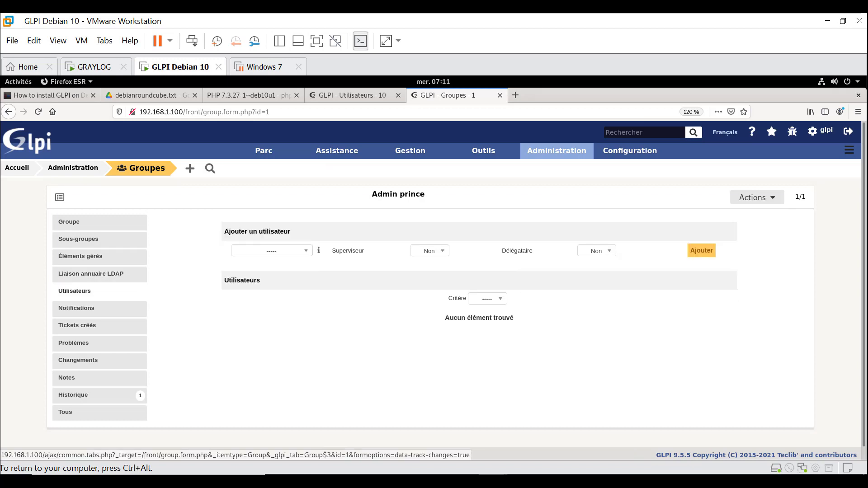
- Add user glpi to Admin prince with Superviseur and Délégataire both set to Oui
left_click(271, 250)
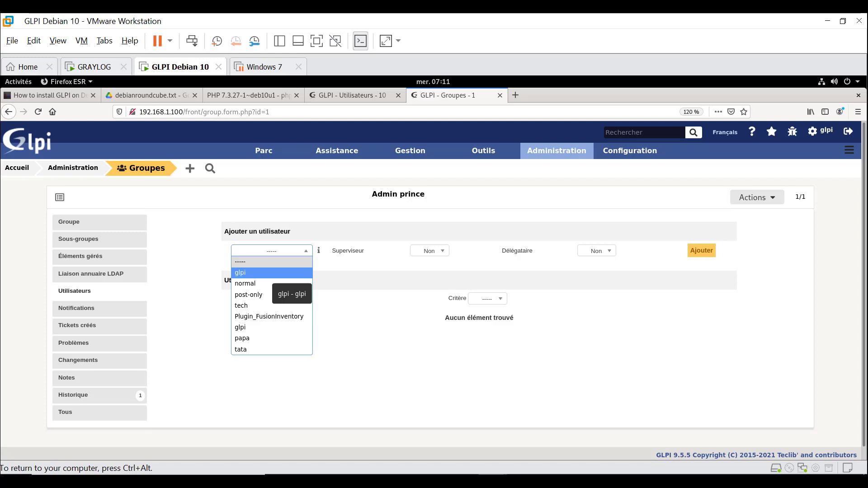
key("Return")
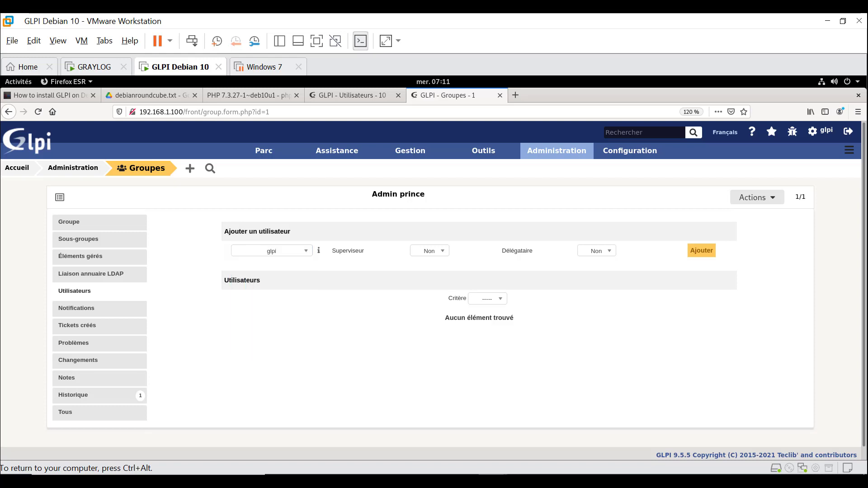
left_click(429, 251)
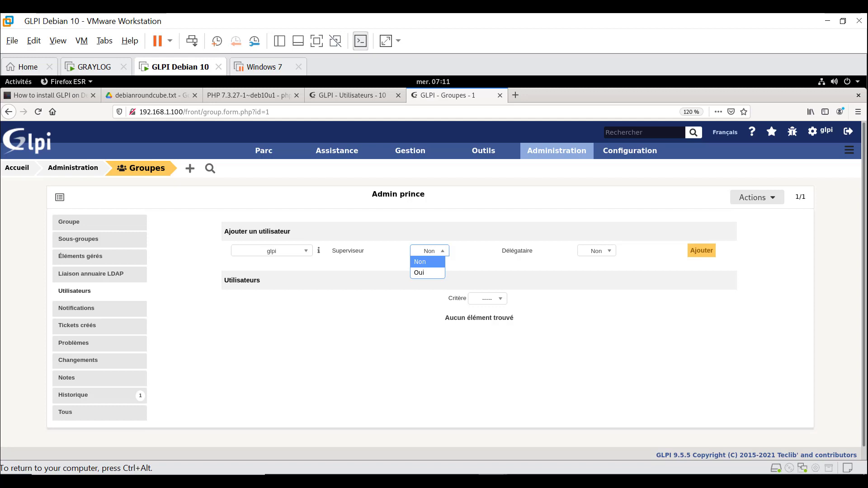
left_click(427, 273)
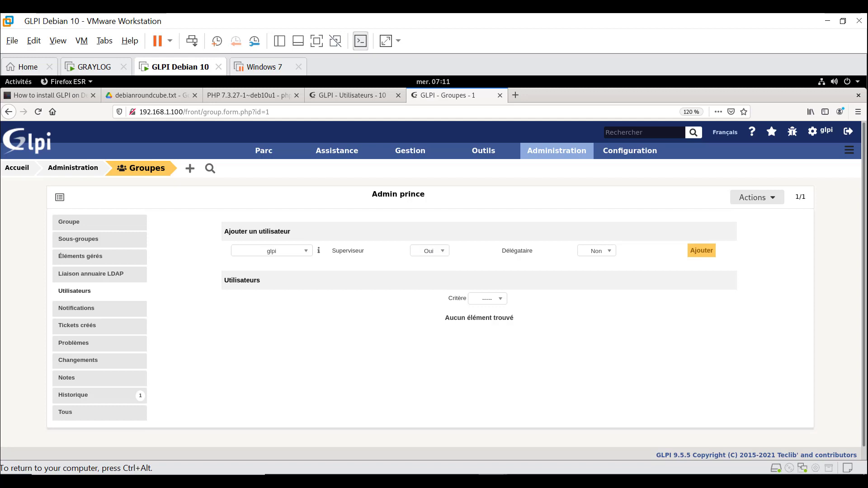
left_click(597, 251)
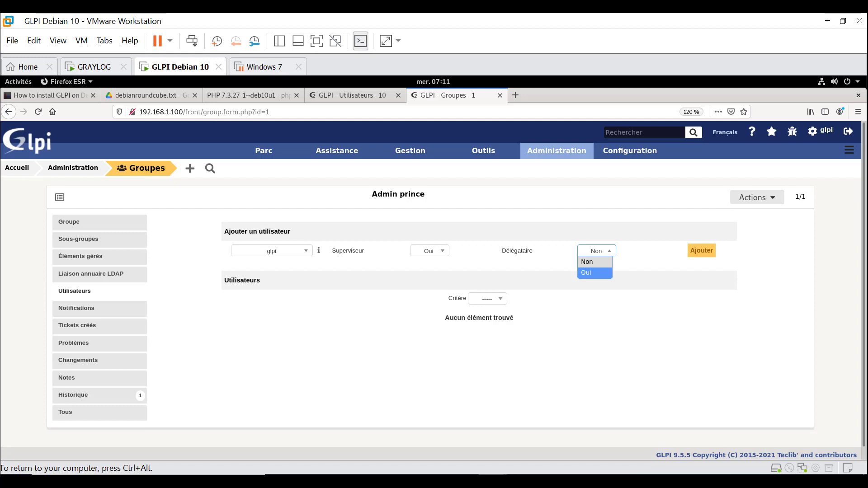
left_click(595, 273)
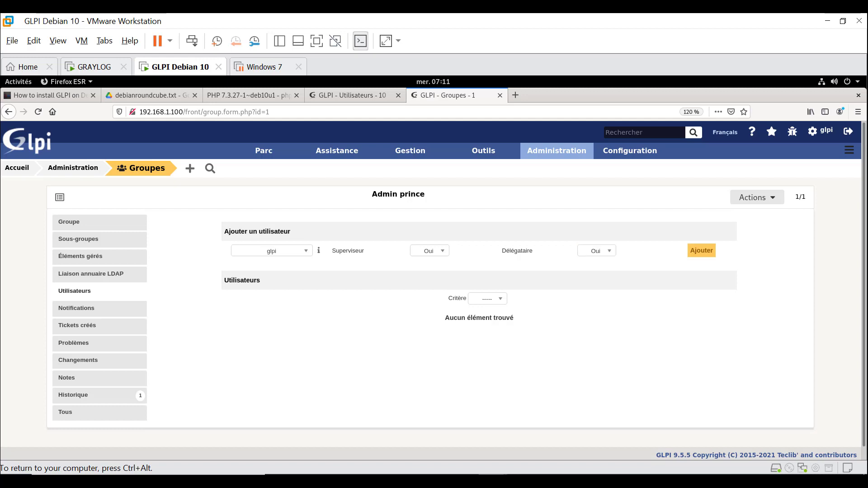
left_click(487, 298)
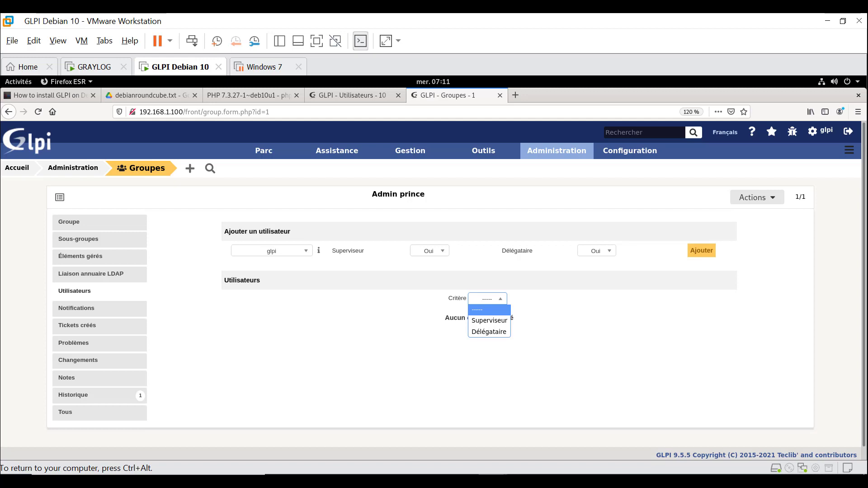
key("Escape")
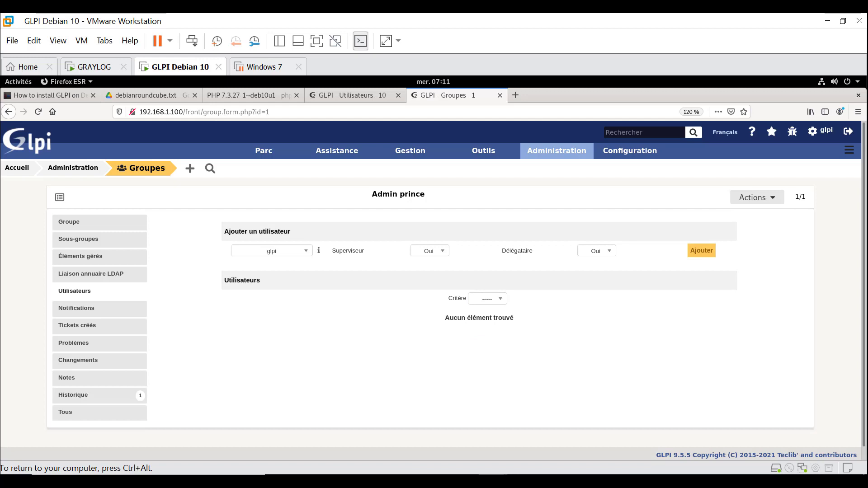
left_click_drag(224, 231, 291, 232)
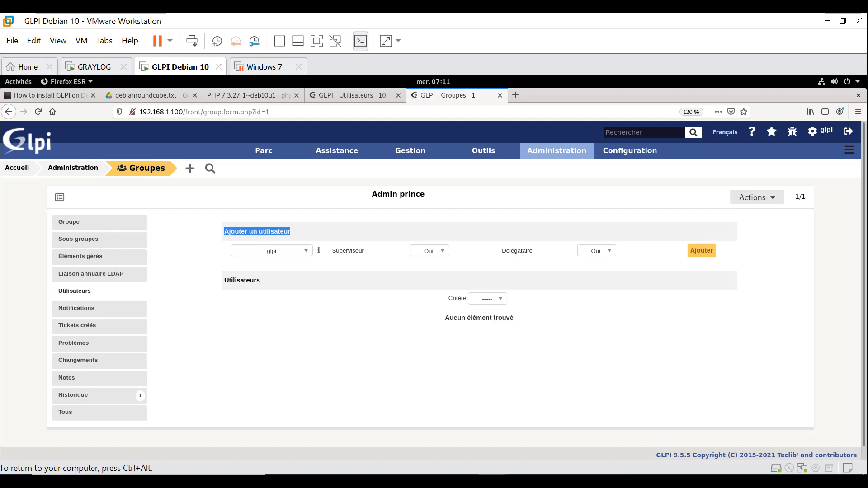
left_click(272, 251)
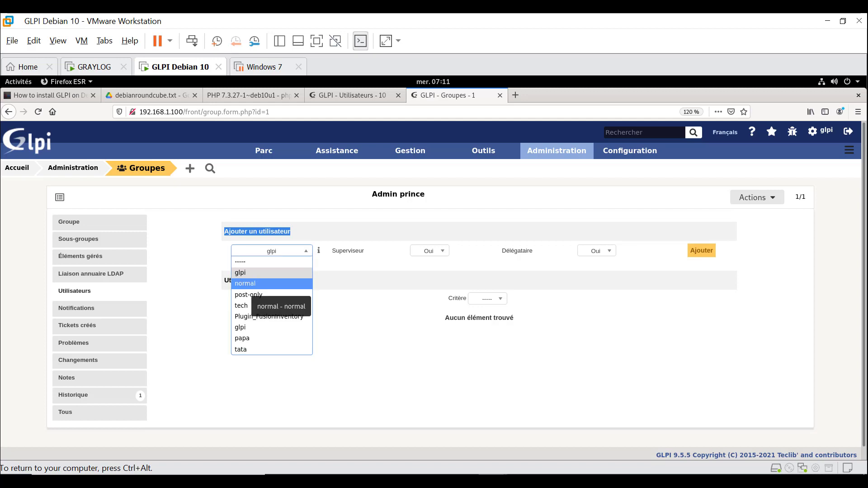
left_click(362, 289)
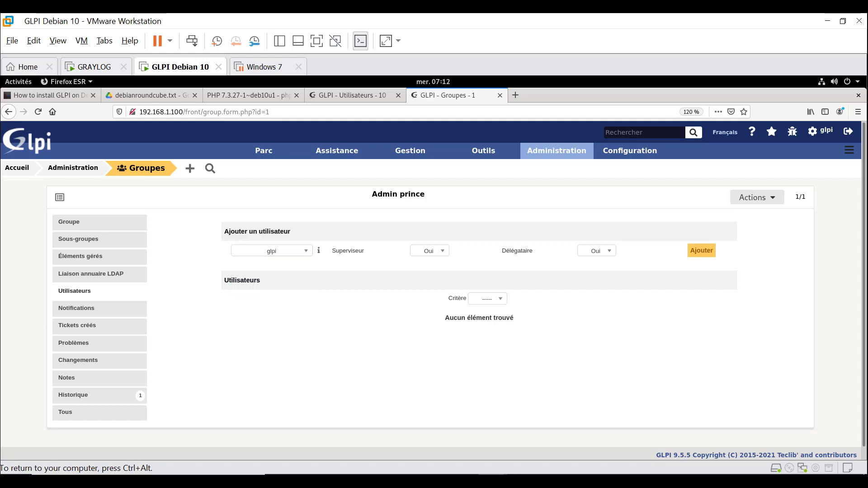
left_click(702, 251)
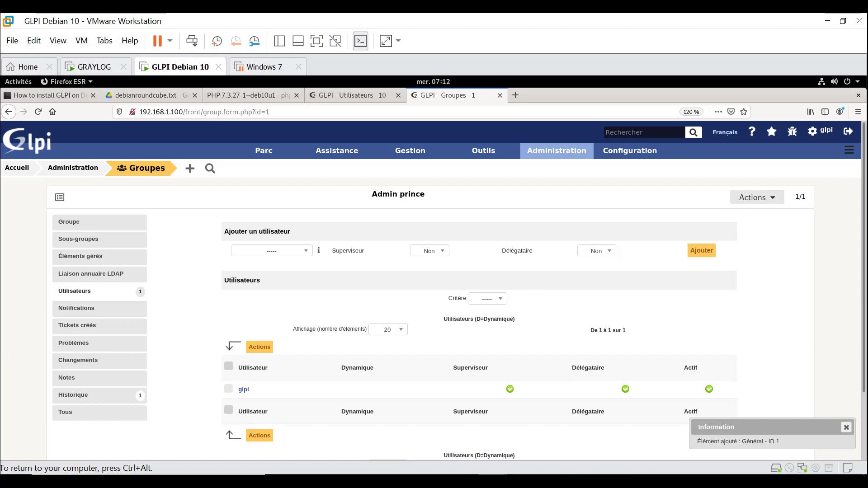
- Add post-only to Admin prince as an ordinary member without supervisor or delegate rights
scroll(432, 290, "down", 3)
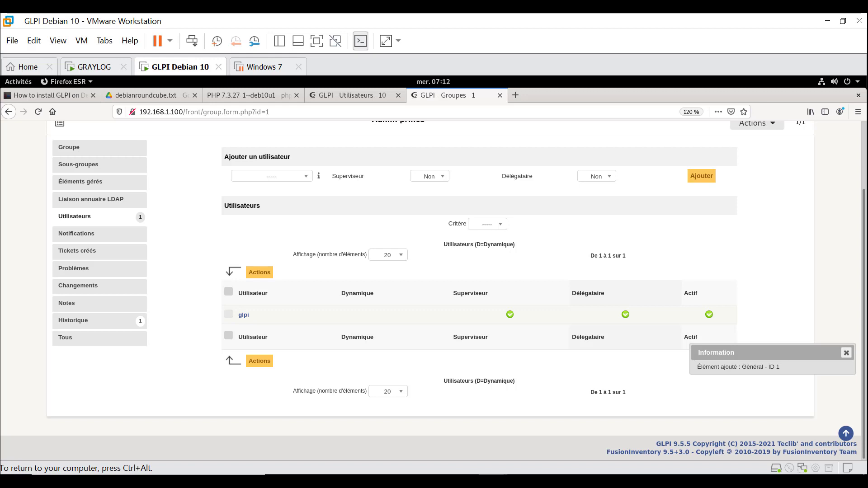
left_click(272, 176)
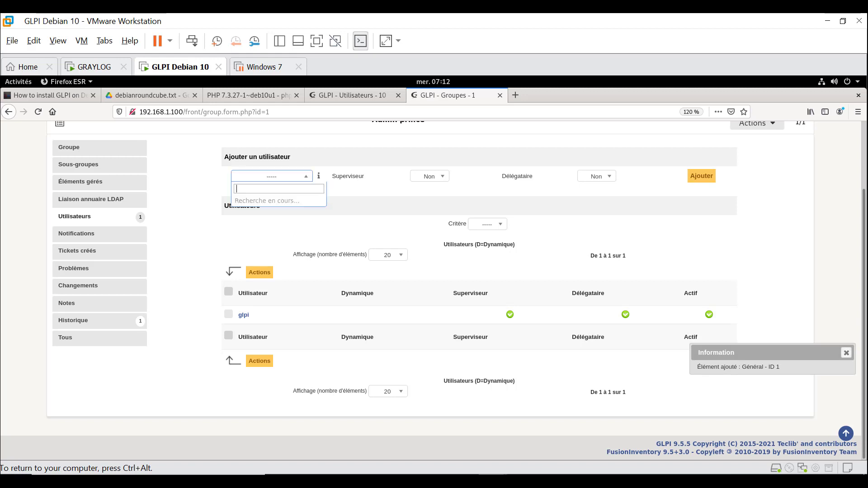
key("Down")
key("Down")
key("Return")
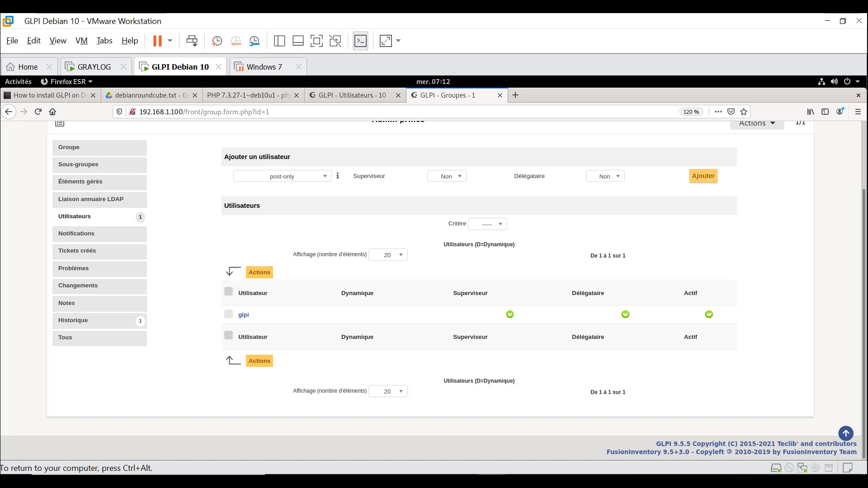
left_click(704, 176)
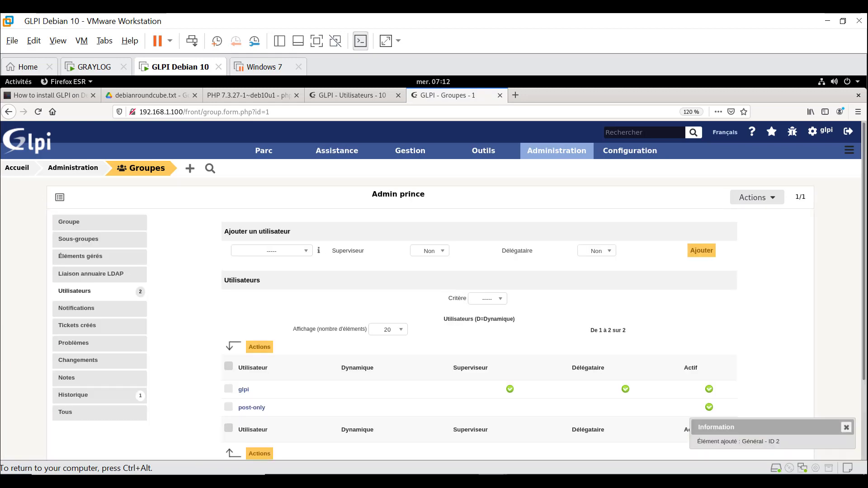
key("ctrl+alt")
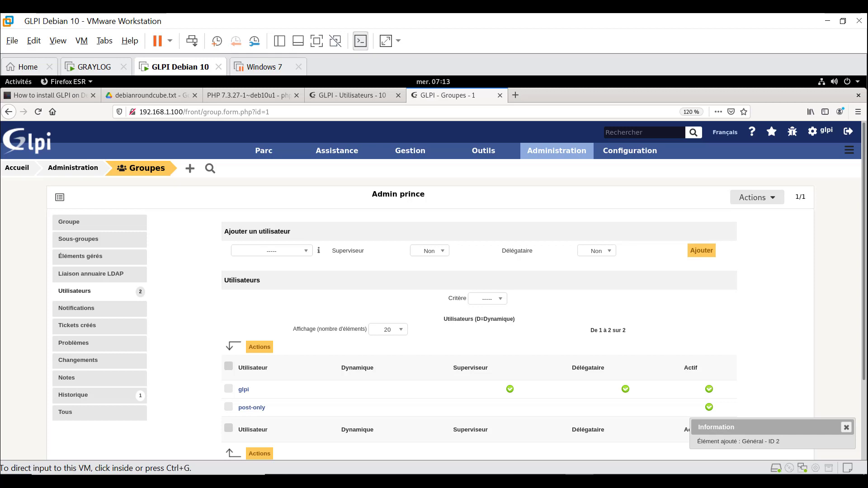
- Mark the post-only membership and try the permanent-removal action, then dismiss the dialog
key("ctrl+g")
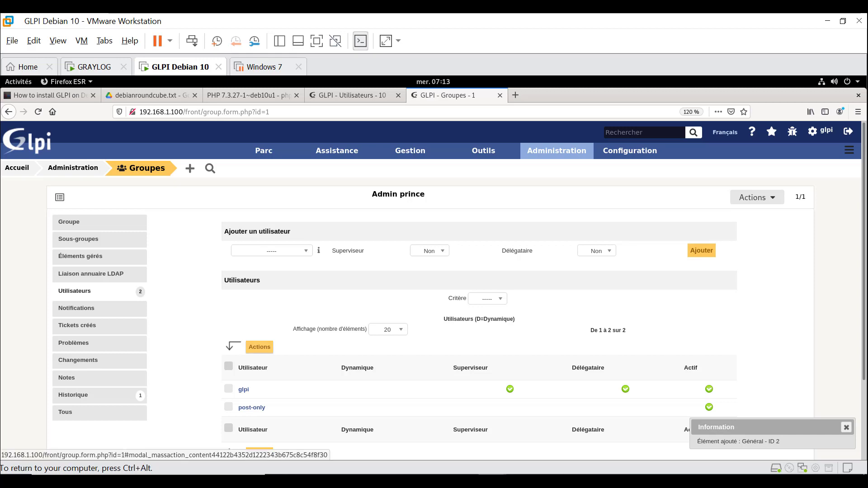
left_click(229, 388)
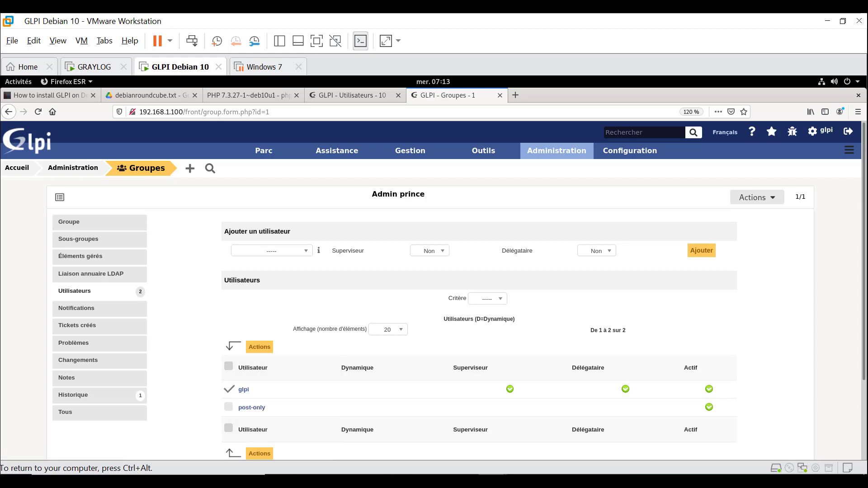
left_click(229, 389)
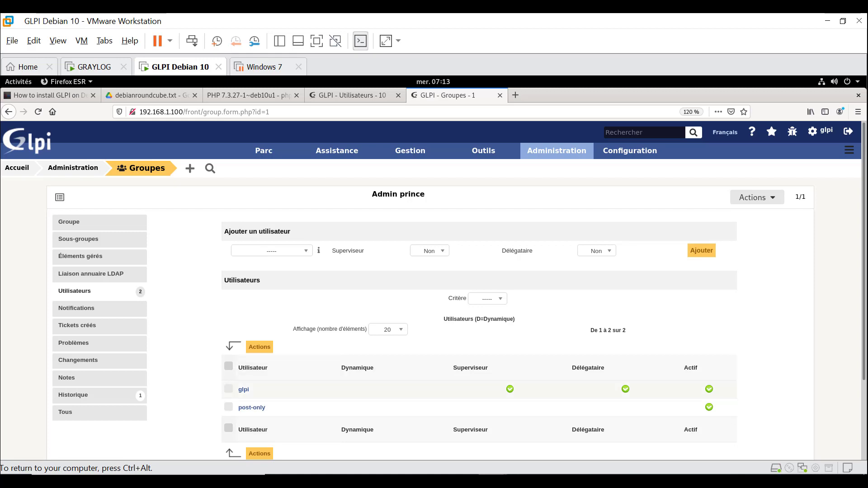
left_click(228, 407)
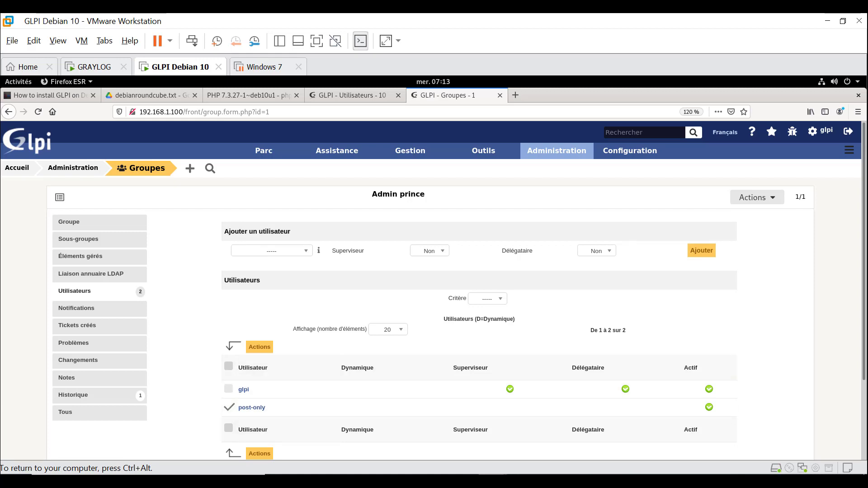
left_click(259, 346)
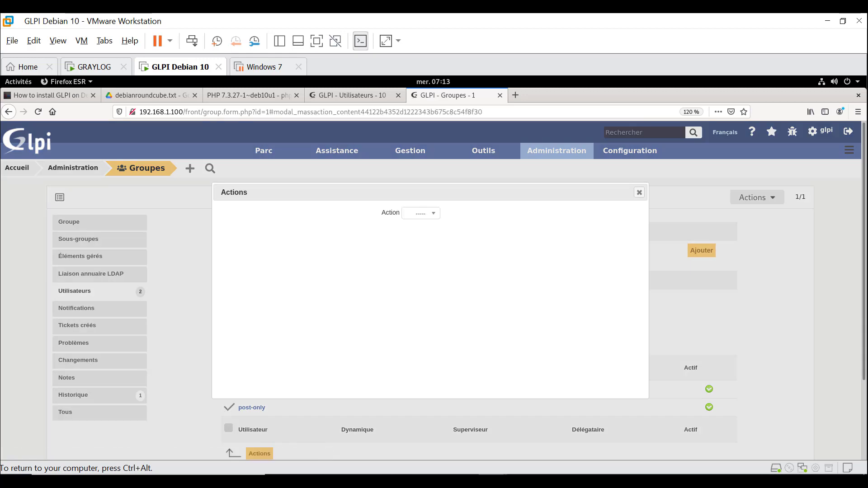
left_click(420, 213)
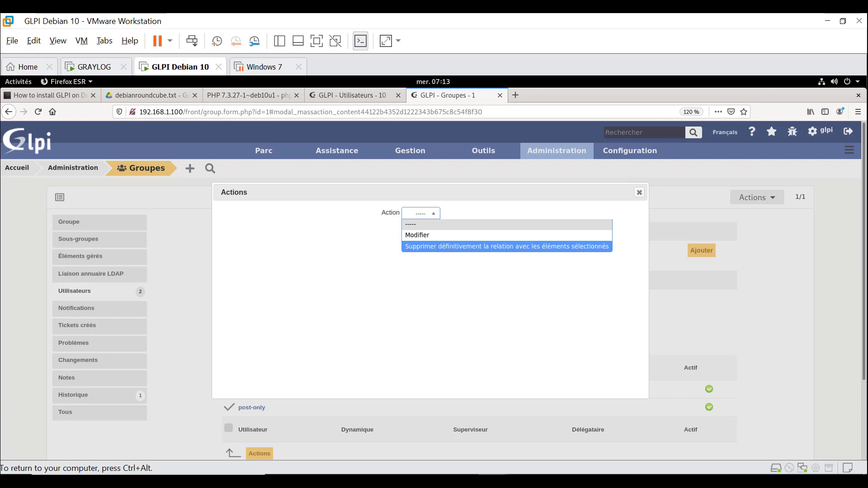
key("Return")
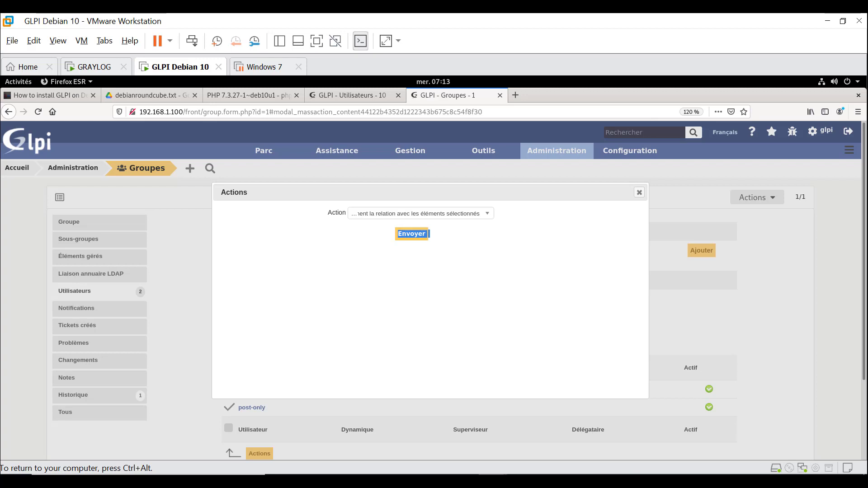
left_click(639, 192)
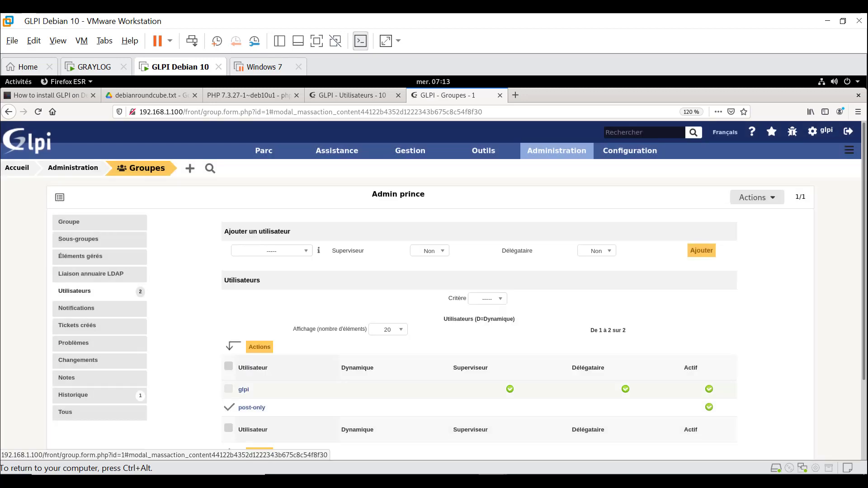
- Mark glpi as well and permanently remove both glpi and post-only from Admin prince
left_click(229, 389)
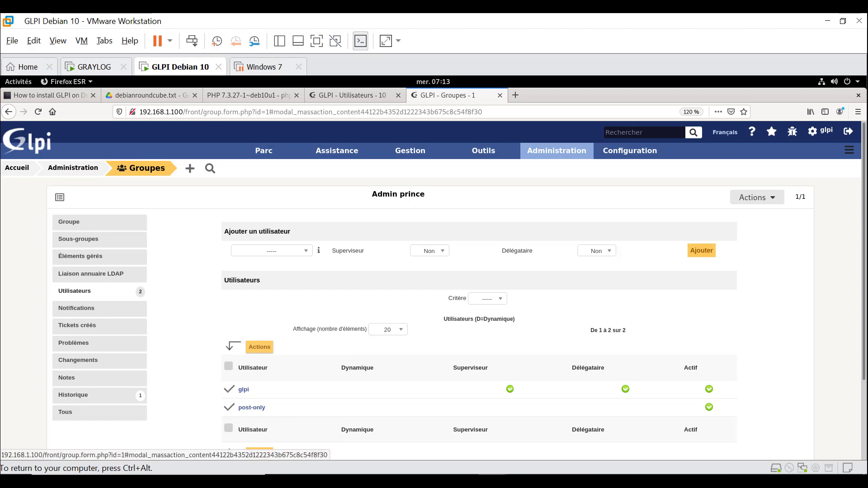
left_click(260, 347)
left_click(421, 213)
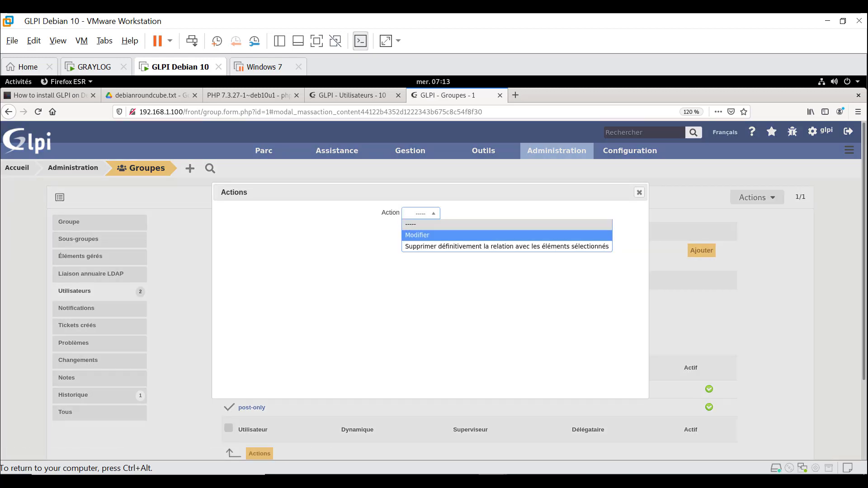
left_click(425, 246)
left_click(411, 234)
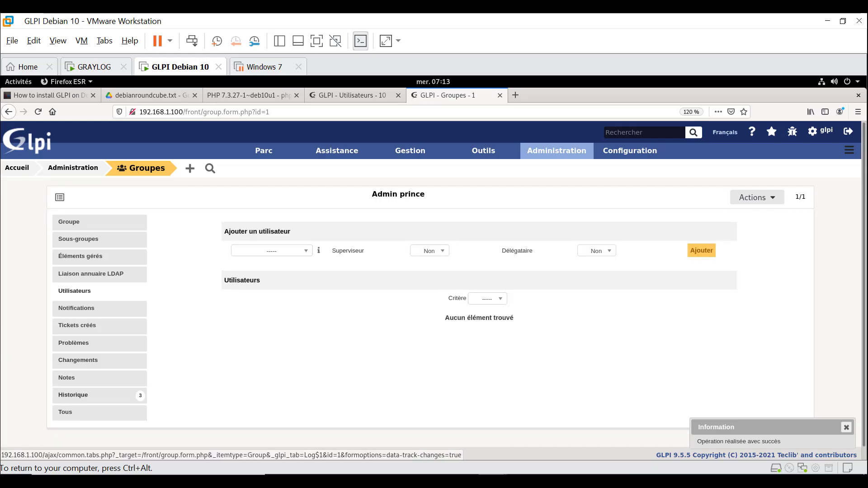
- Review the Admin prince group's Historique, then go to the Entities list
left_click(73, 395)
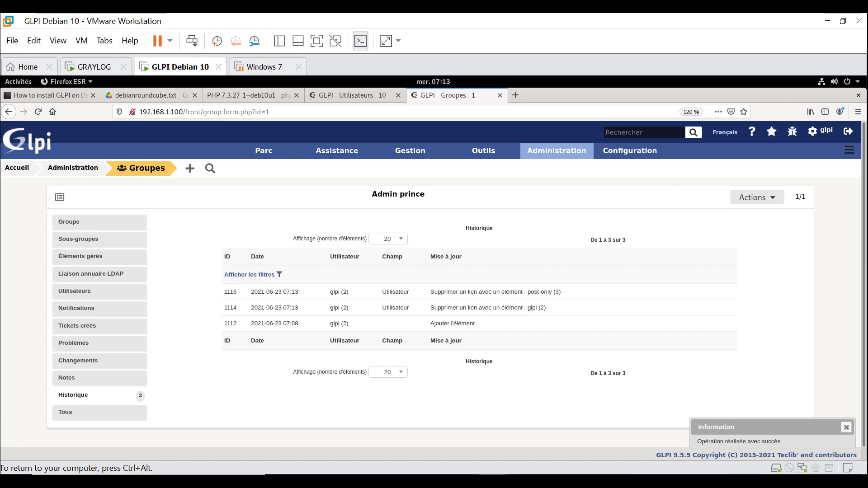
mouse_move(556, 151)
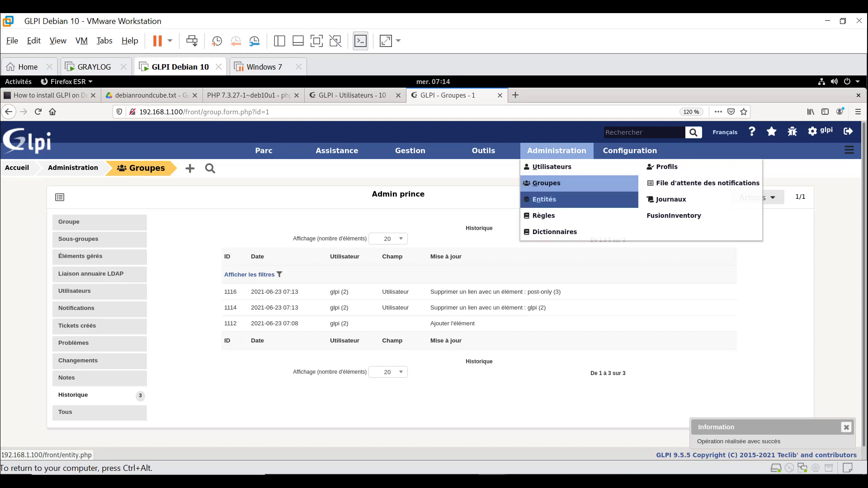
left_click(544, 199)
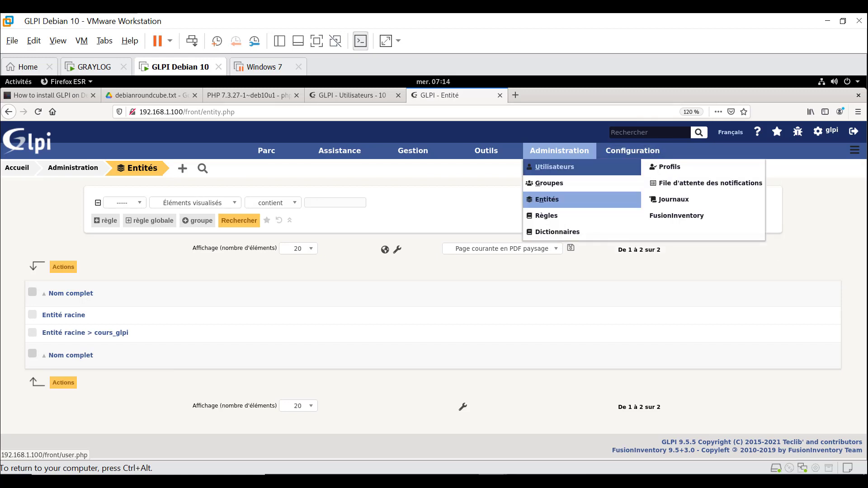
- Start a new user from the Utilisateurs list and scroll down to its Habilitation section
left_click(555, 167)
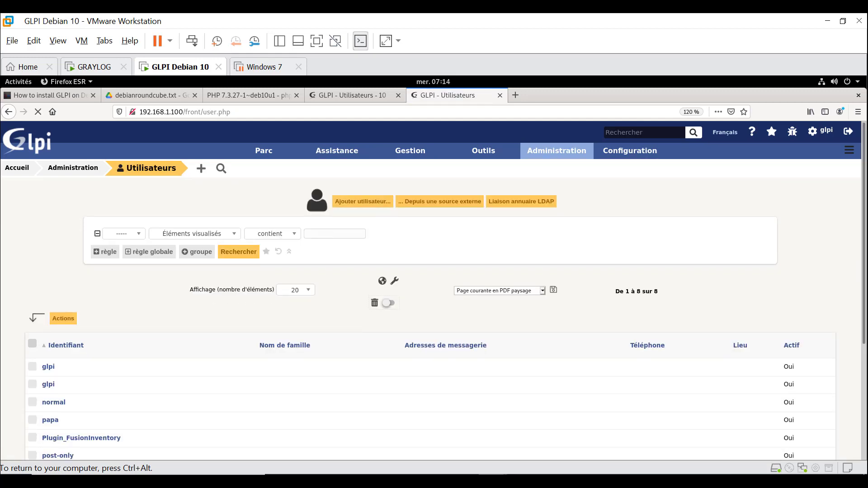
left_click(202, 169)
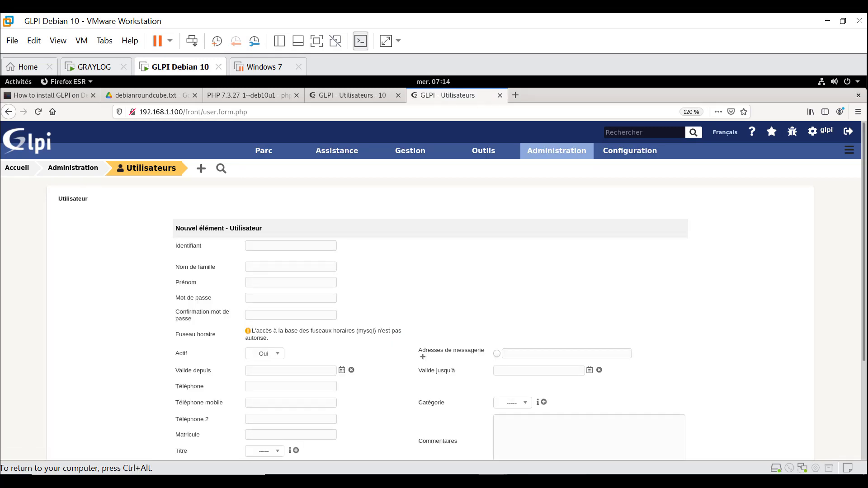
scroll(433, 289, "down", 3)
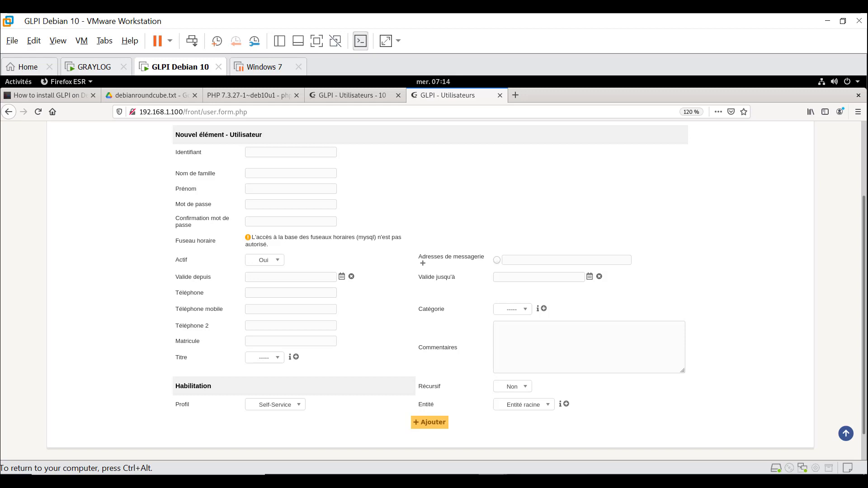
- Enter the login admin1 and type the password in both password fields
left_click(278, 358)
left_click(277, 358)
left_click(291, 152)
type("admin1")
left_click(291, 205)
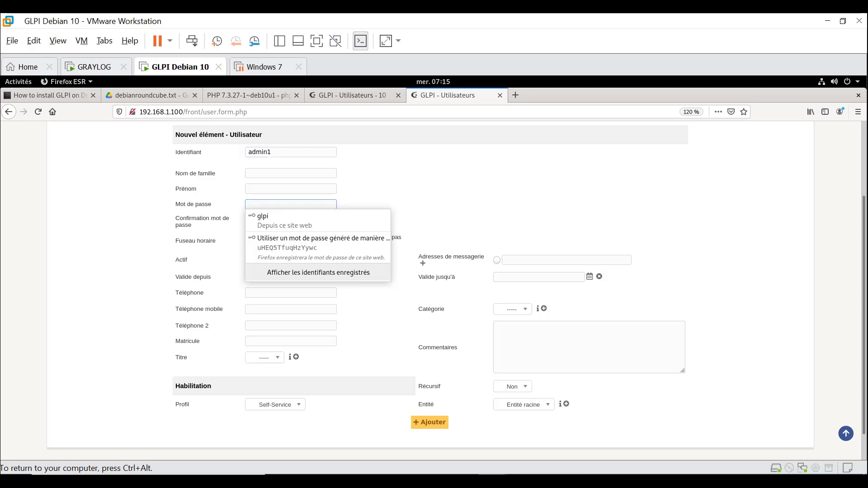
type("123456")
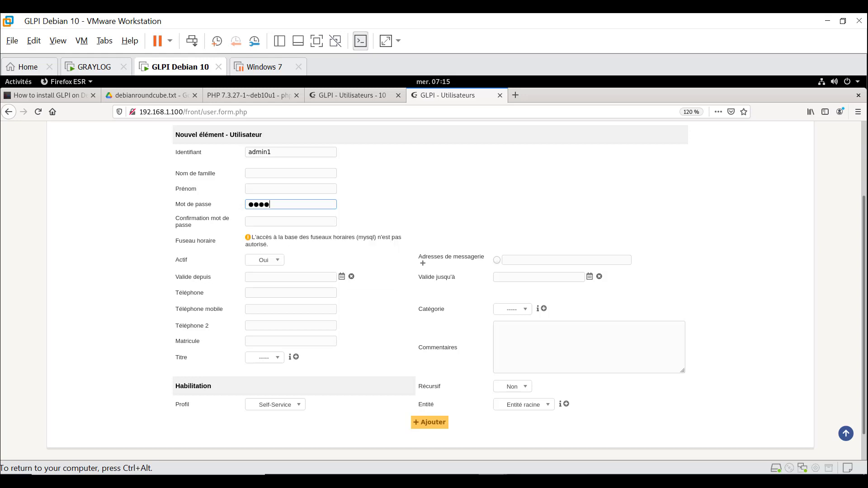
key("Tab")
type("●●●●●●")
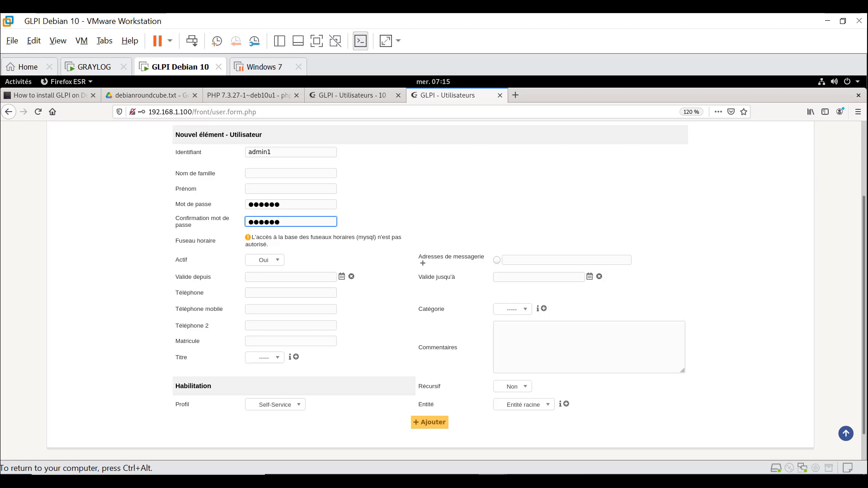
- Give admin1 the Admin profile on Entité racine > cours_glpi and save the user
left_click(275, 405)
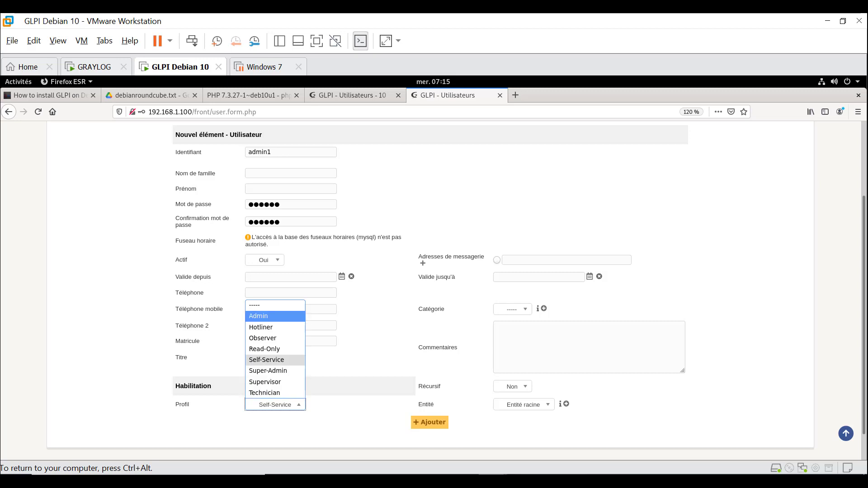
left_click(262, 317)
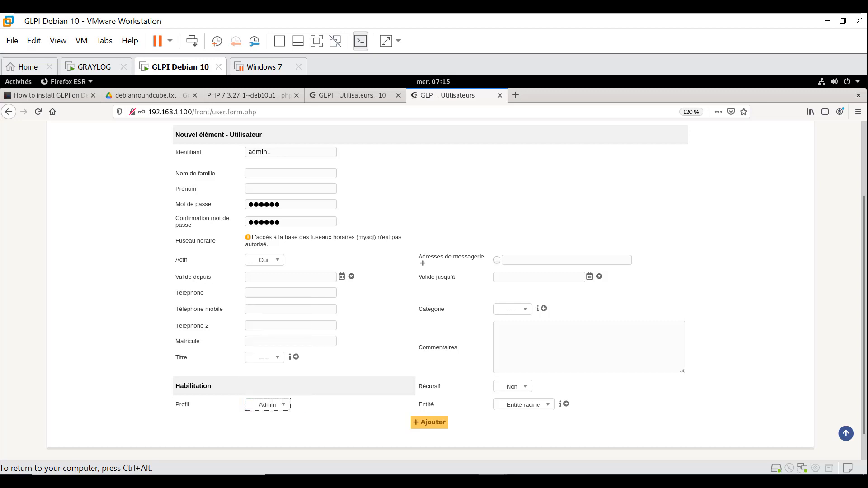
left_click(524, 405)
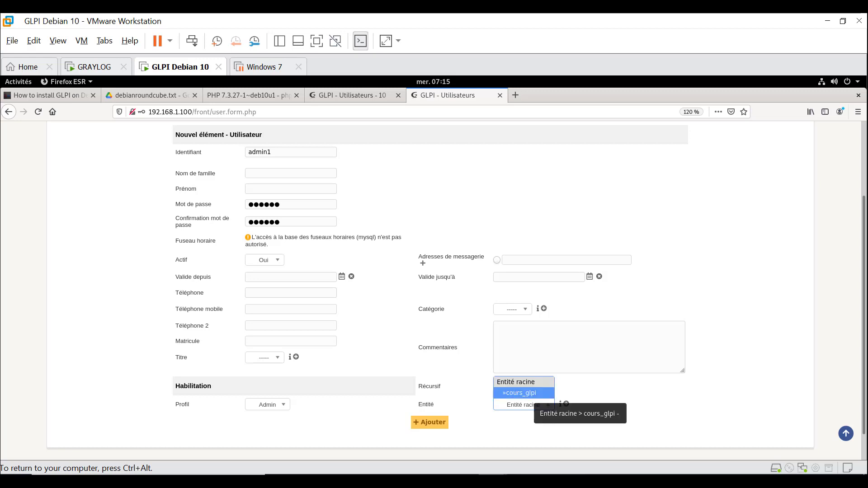
left_click(532, 393)
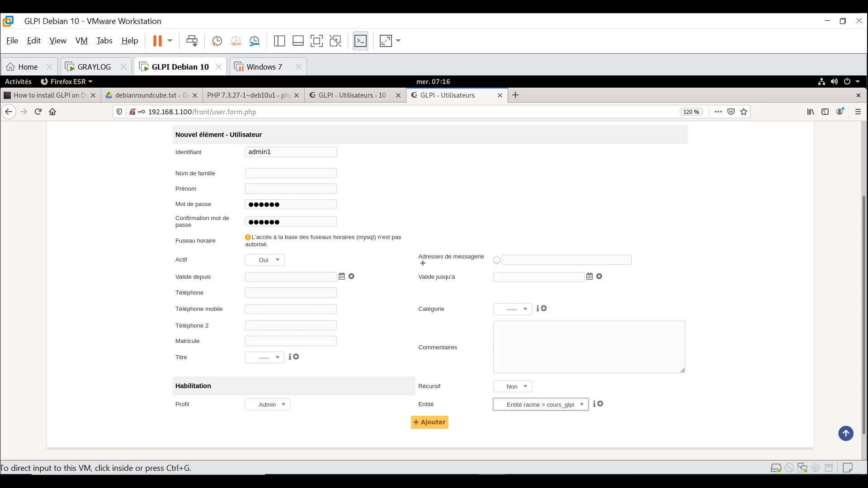
left_click(430, 422)
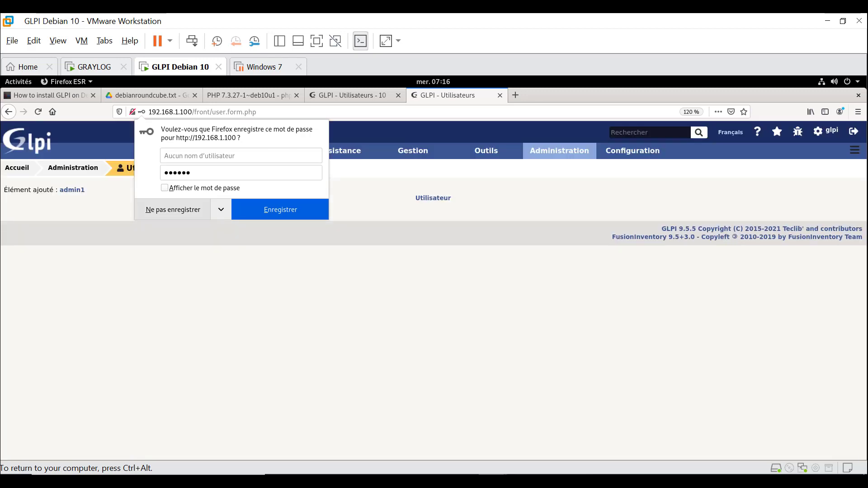
left_click(177, 210)
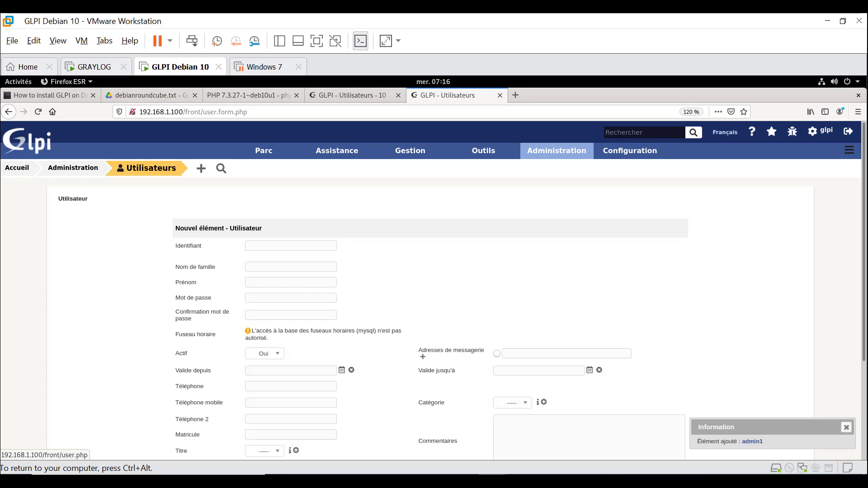
- Return to the Utilisateurs list and open admin1's record
left_click(150, 168)
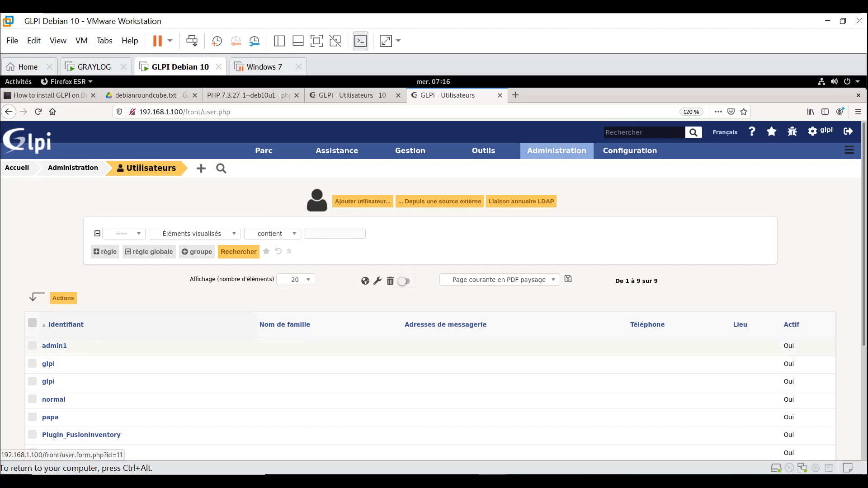
left_click(55, 346)
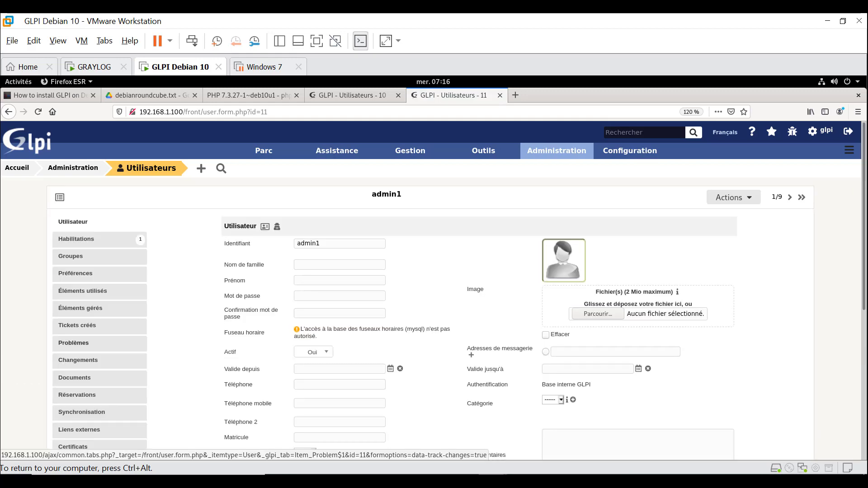
- Confirm admin1 has no groups, then show its Admin authorisation on Entité racine > cours_glpi
left_click(71, 256)
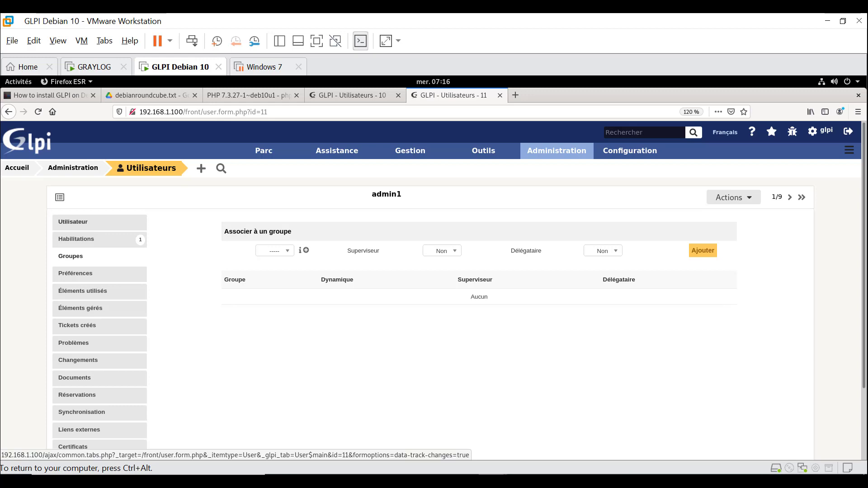
left_click(76, 239)
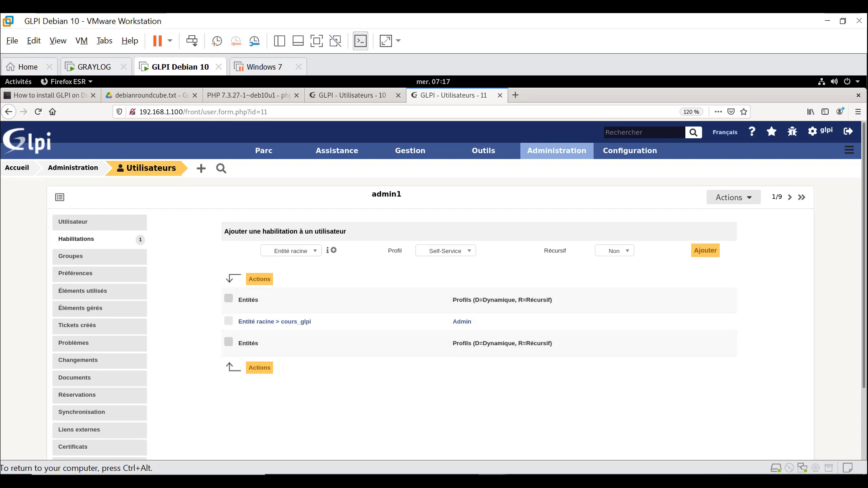
- Add a Read-Only authorisation for admin1 on the Entité racine entity
left_click(452, 251)
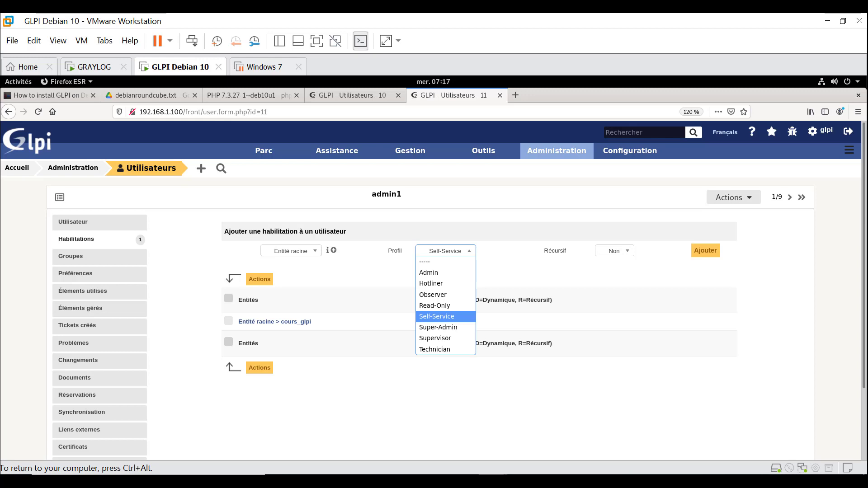
left_click(452, 252)
right_click(290, 251)
left_click(290, 251)
left_click(290, 251)
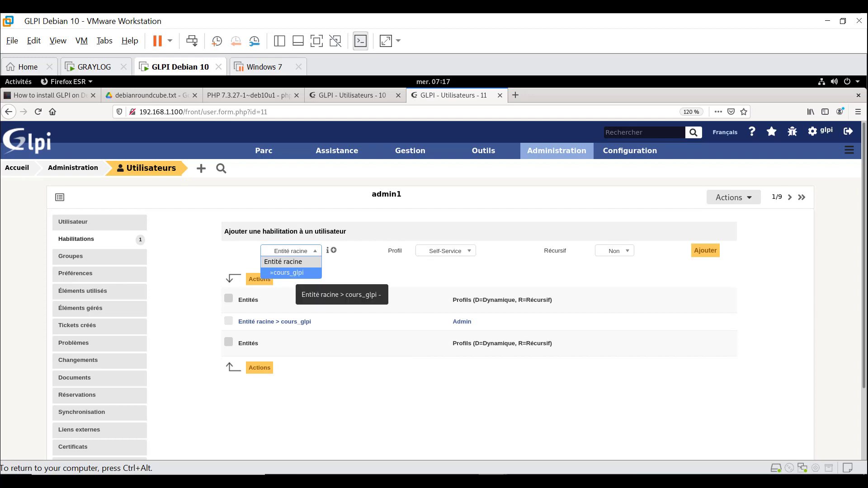
left_click(290, 272)
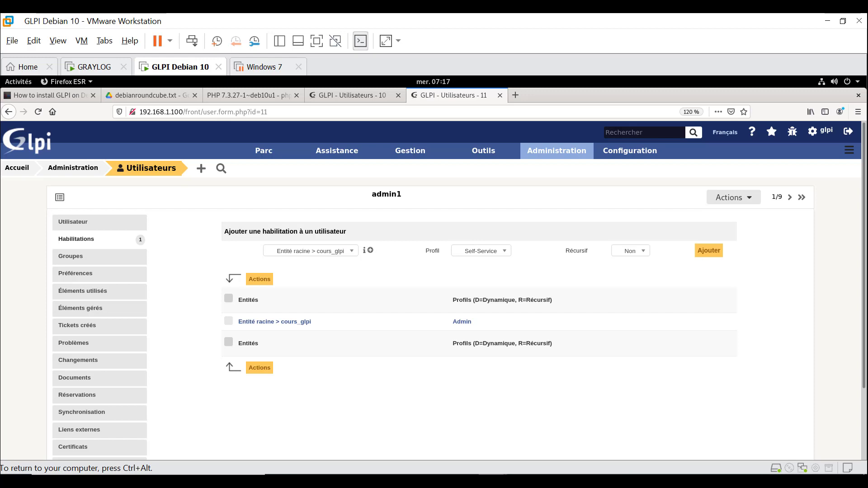
left_click(332, 251)
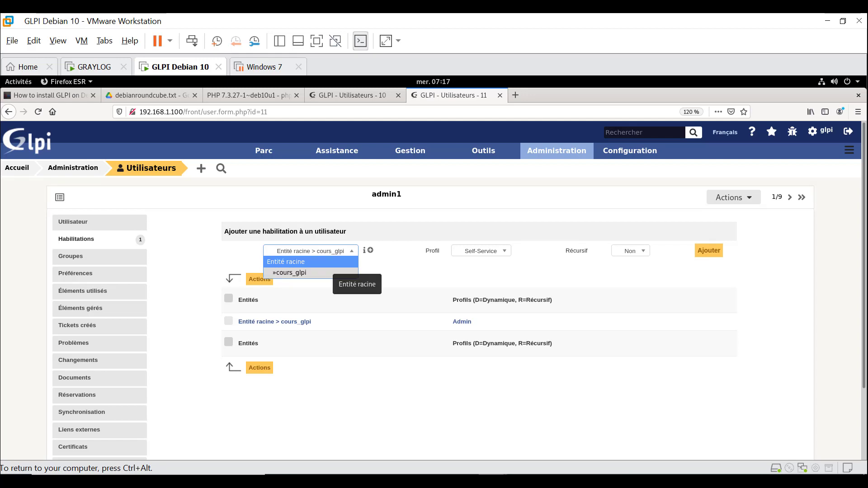
left_click(332, 264)
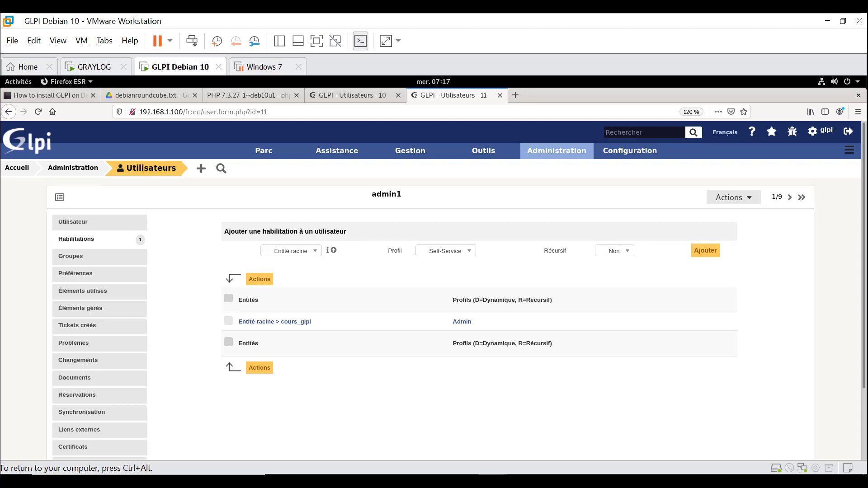
left_click(445, 251)
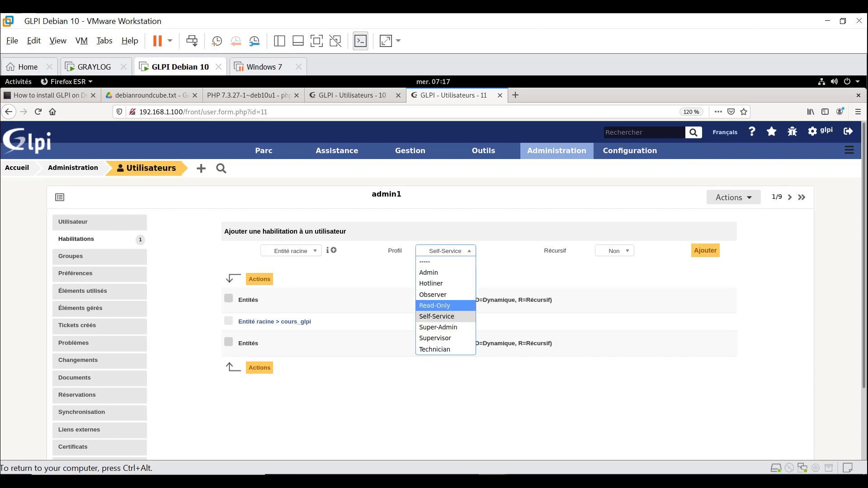
left_click(435, 306)
left_click(705, 250)
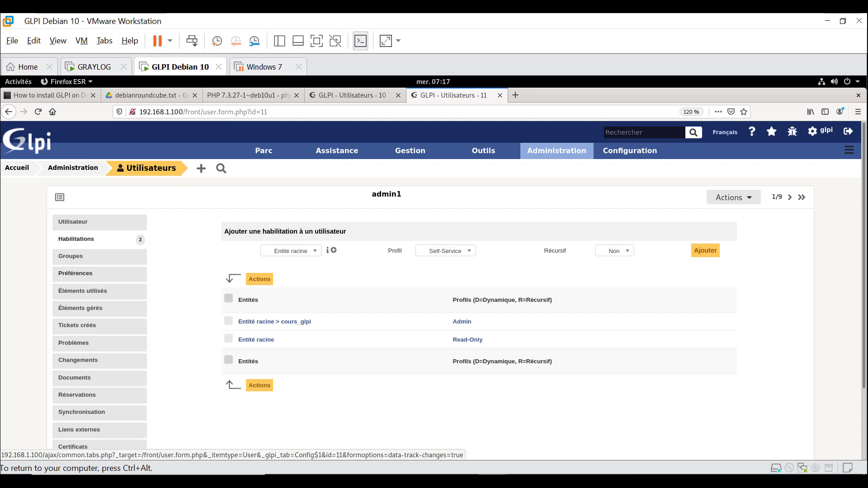
- Add admin1 to the Admin prince group with Délégataire set to Oui
left_click(70, 256)
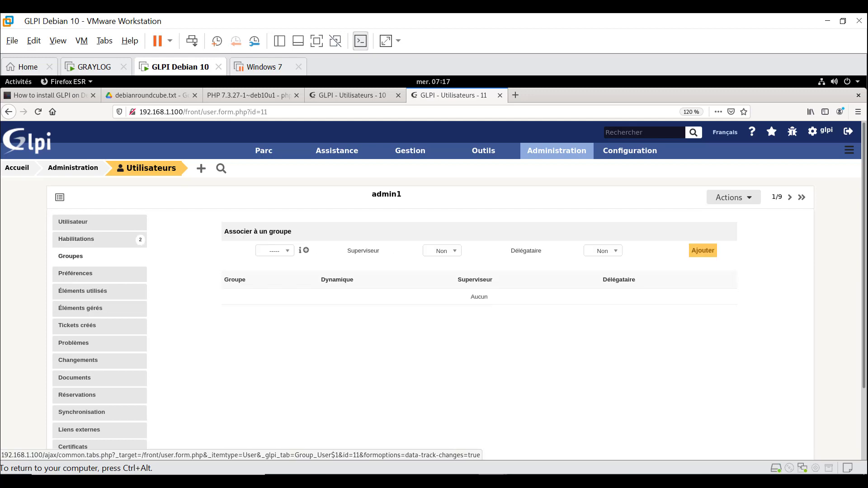
left_click(274, 251)
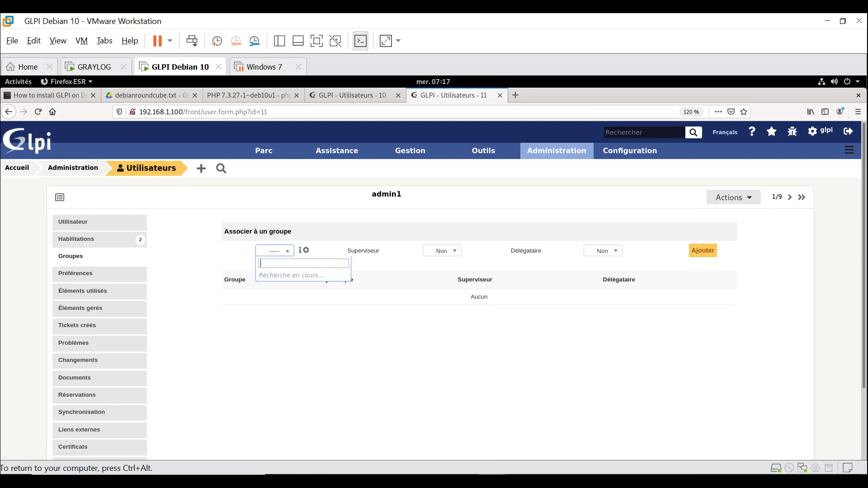
key("Return")
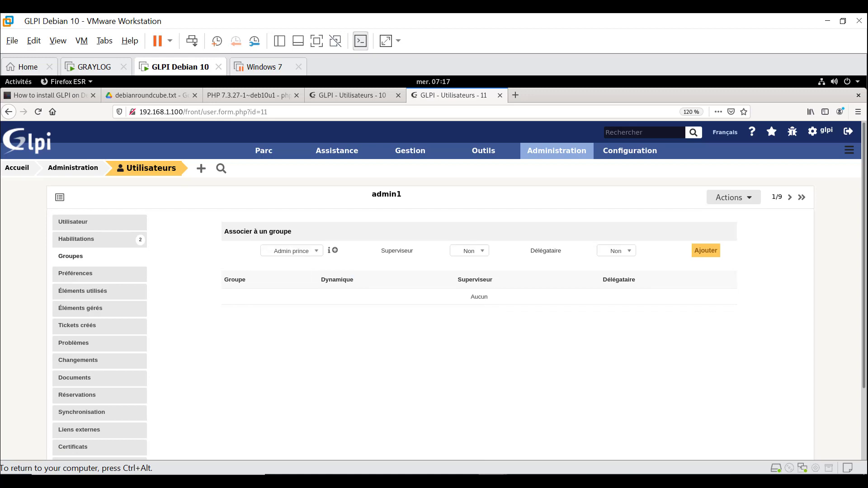
left_click(617, 251)
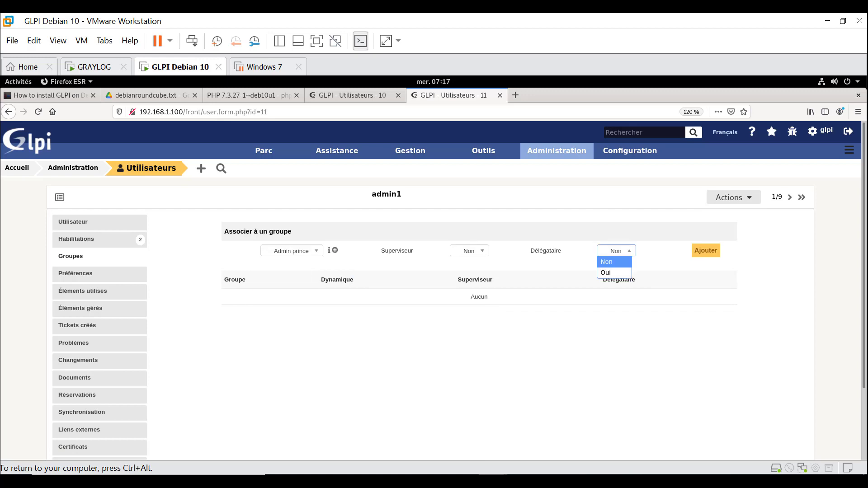
key("Down")
key("Return")
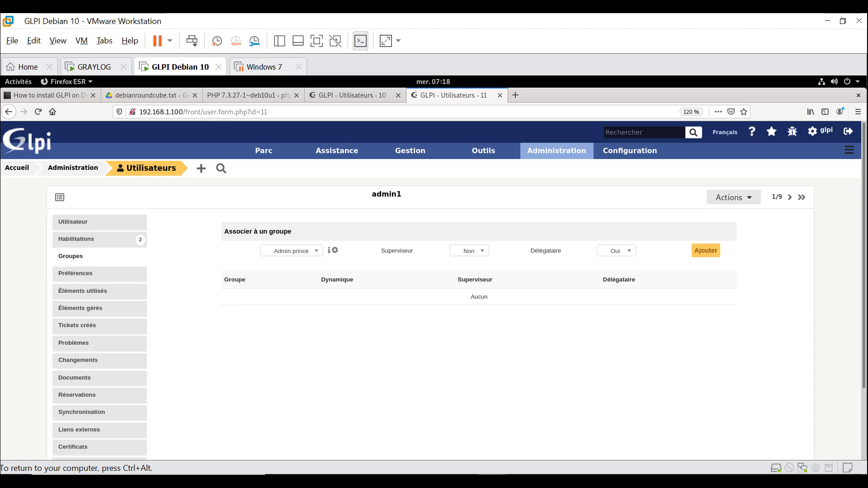
left_click(706, 251)
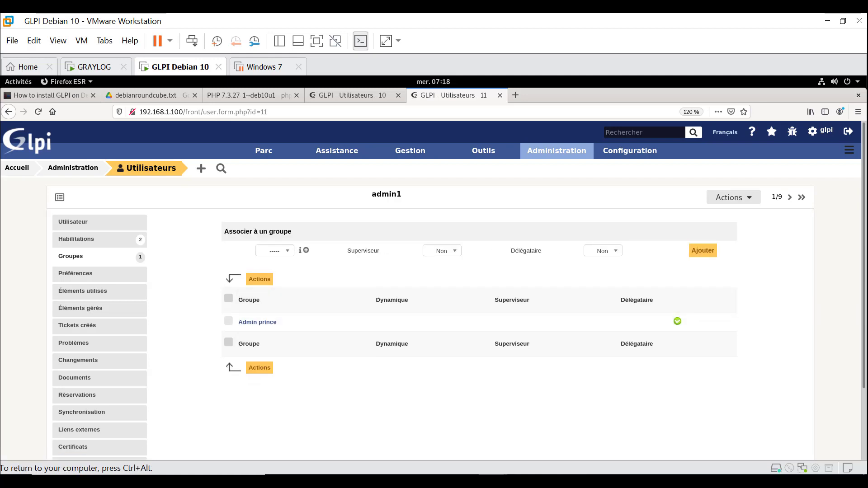
- Review admin1's Historique showing both profiles added, then go to the Entities list
scroll(73, 384, "down", 3)
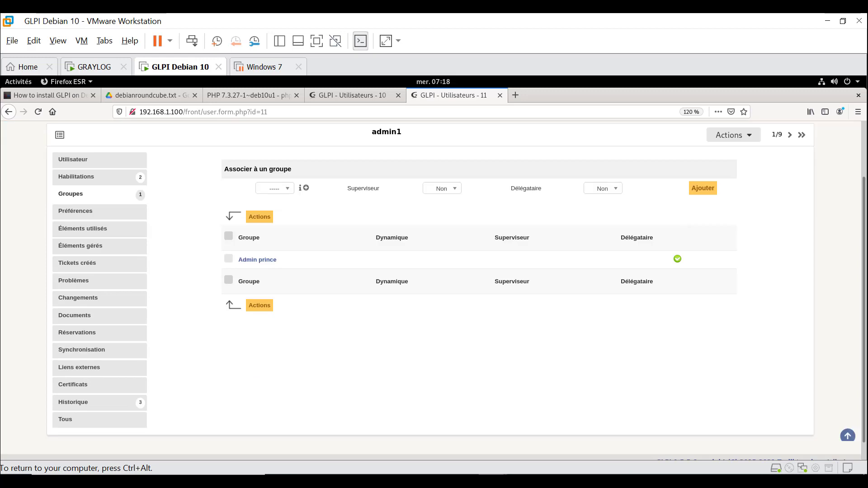
left_click(73, 383)
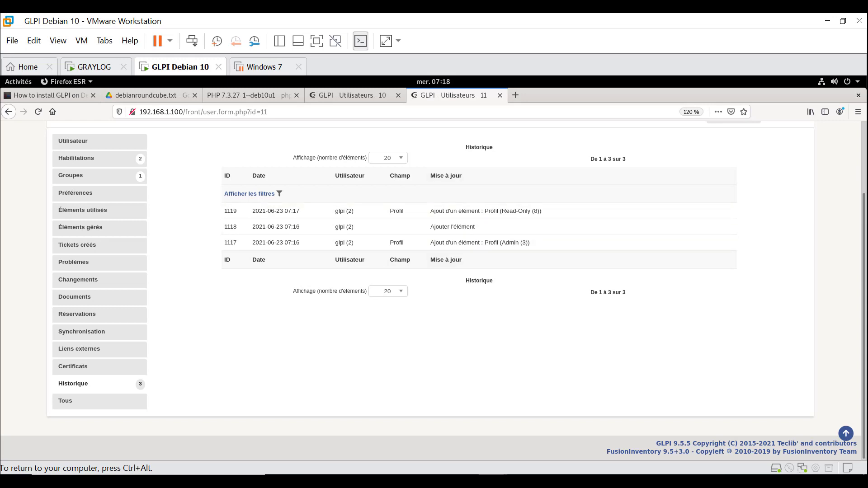
scroll(452, 226, "up", 3)
mouse_move(630, 150)
mouse_move(556, 151)
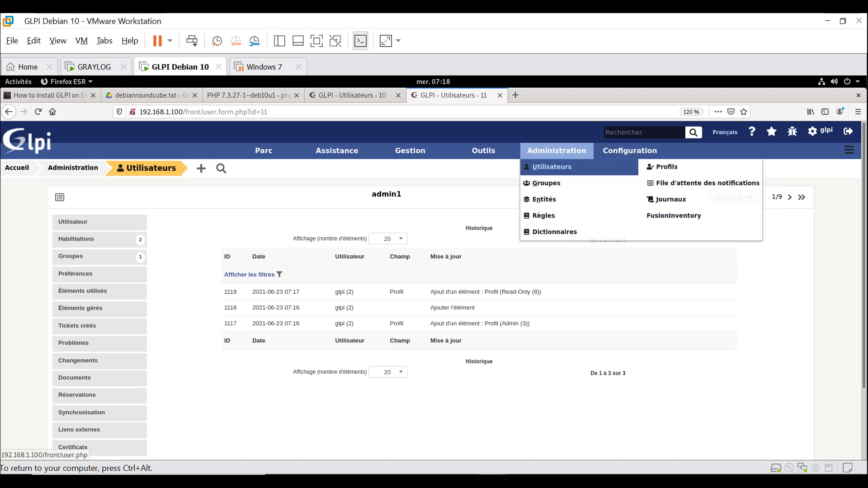
left_click(544, 199)
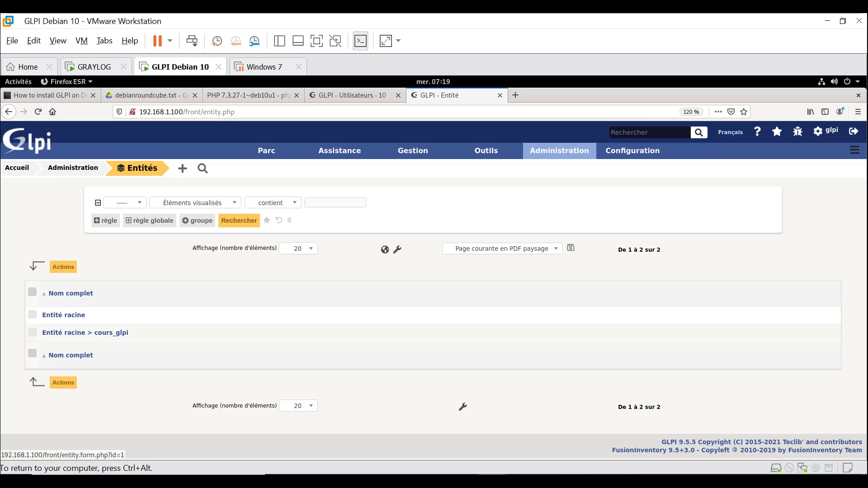
- Check cours_glpi's authorised users, finding admin1 under Admin, and open admin1's record
left_click(85, 332)
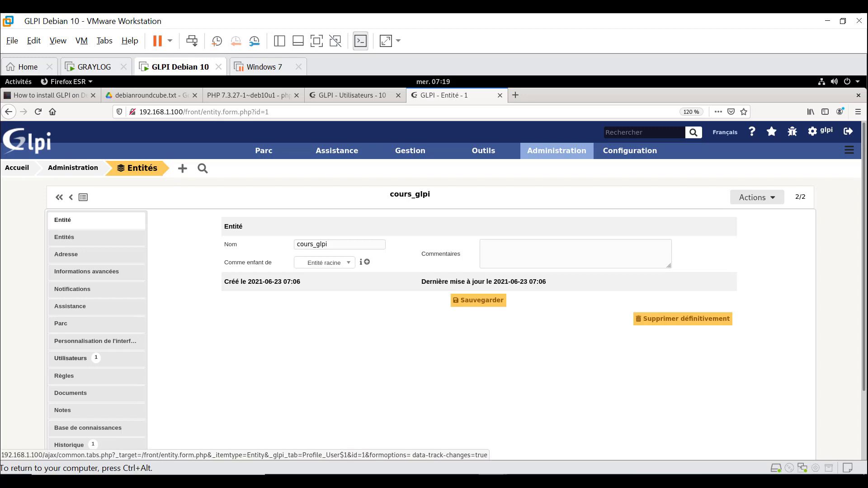
left_click(70, 358)
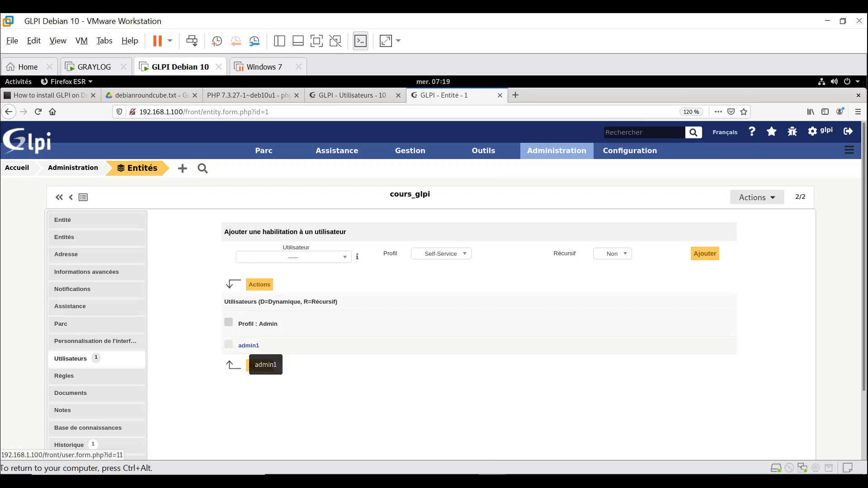
left_click(248, 346)
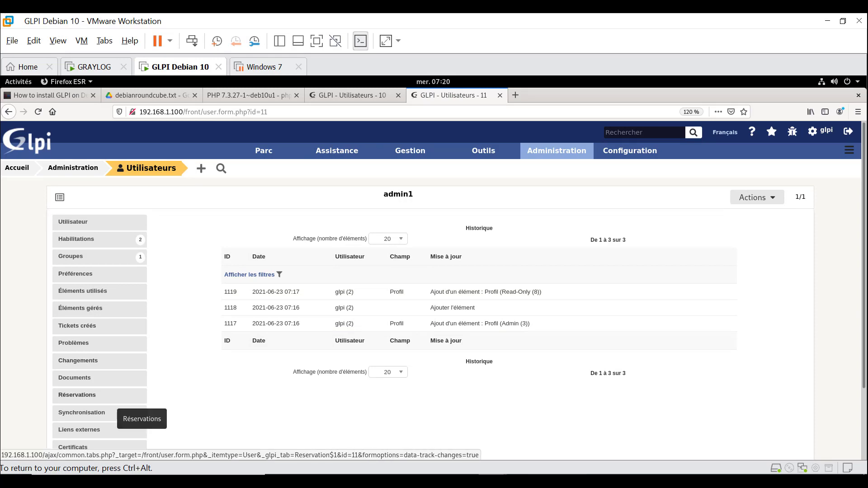
- Go back to the cours_glpi Utilisateurs tab and highlight the authorised users heading showing admin1 as Admin
scroll(113, 398, "down", 1)
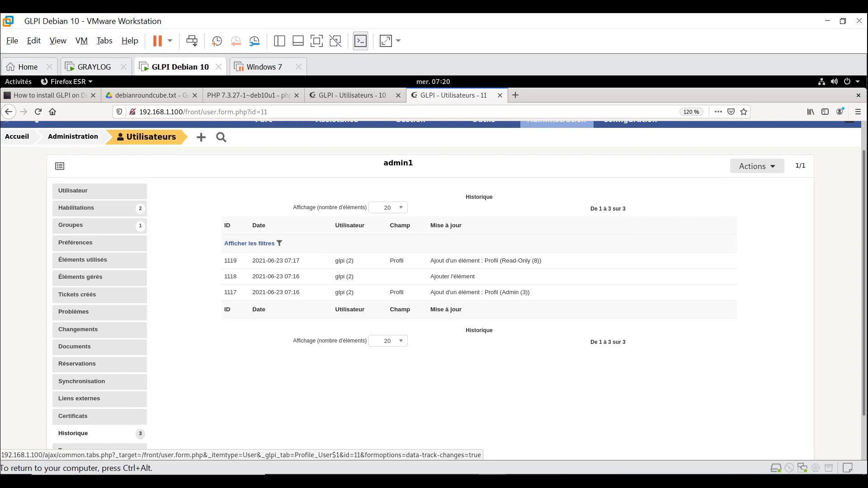
left_click(9, 111)
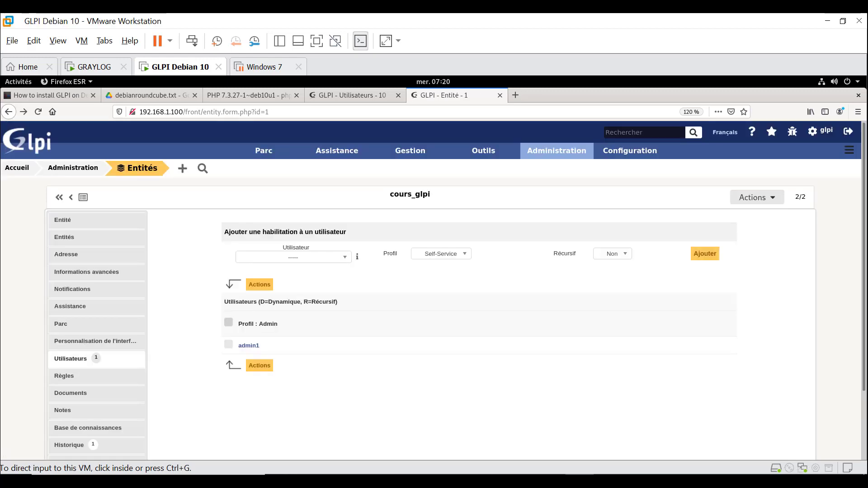
triple_click(240, 302)
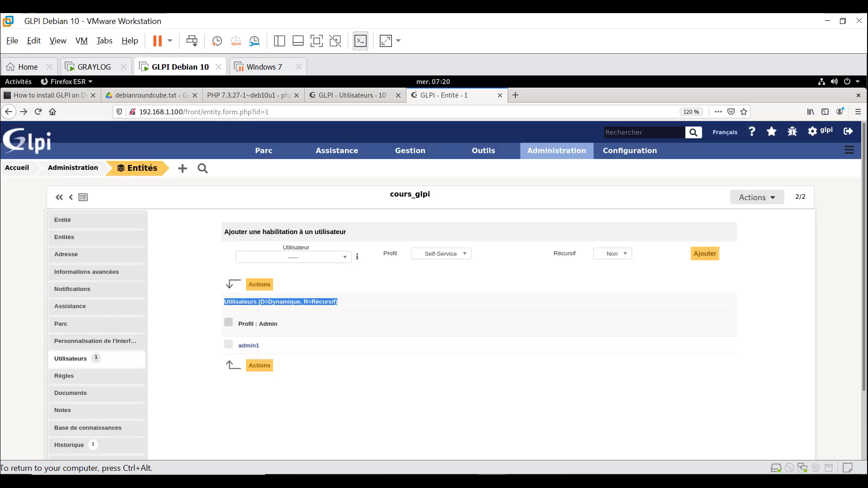
left_click(241, 302)
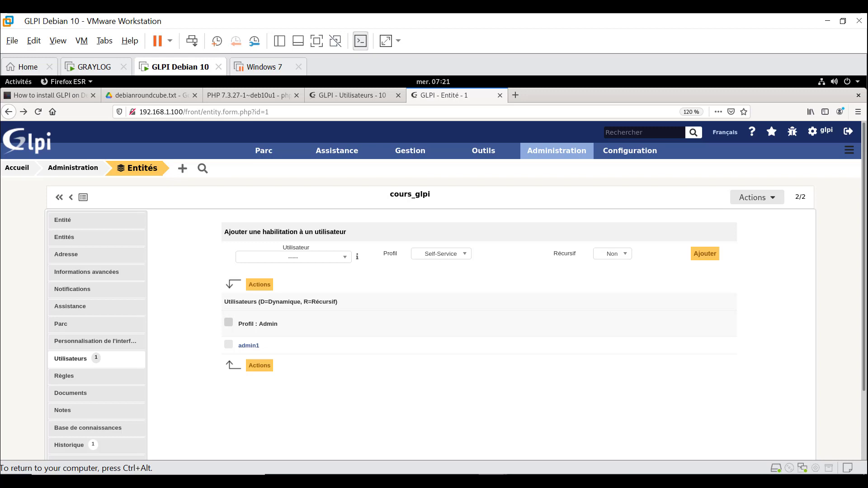
mouse_move(557, 151)
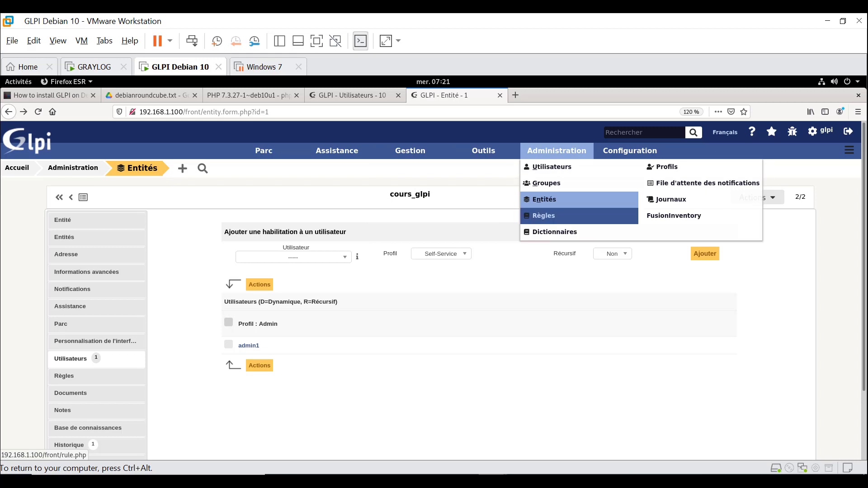
- Open the Hotliner profile's record from the Administration > Profils list
left_click(667, 167)
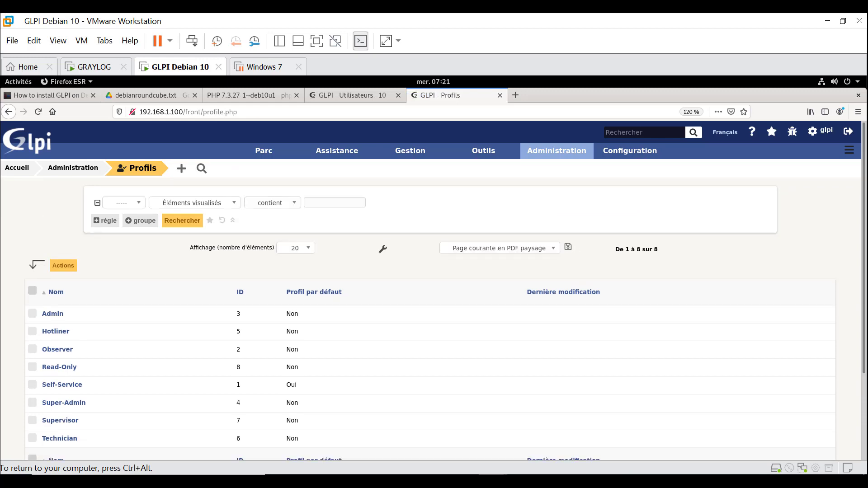
scroll(434, 289, "down", 3)
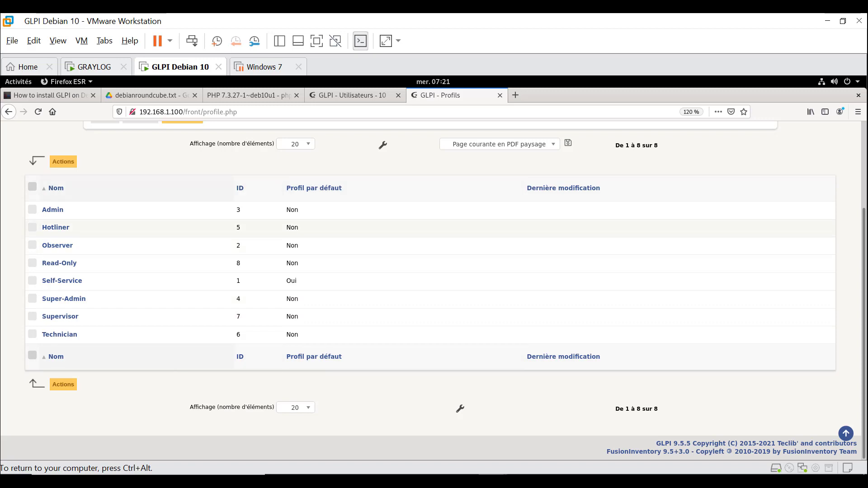
left_click(55, 227)
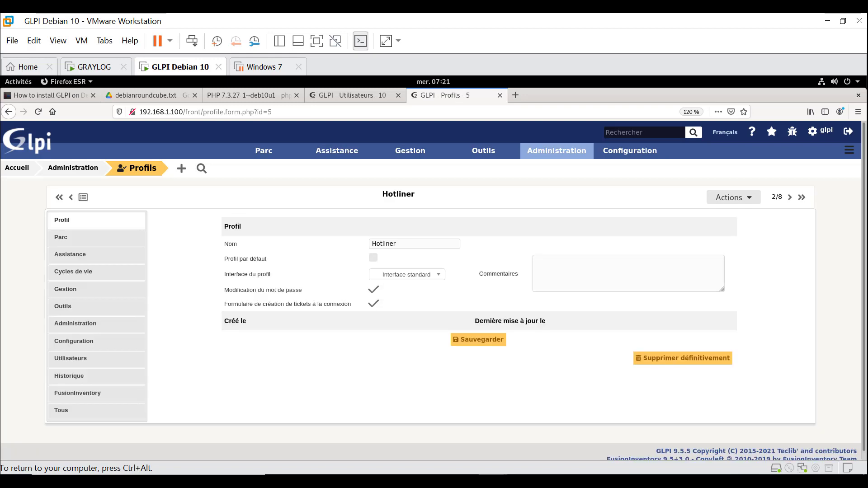
- Show every Hotliner rights section on the Tous tab and scroll through them
scroll(433, 291, "down", 1)
left_click(61, 402)
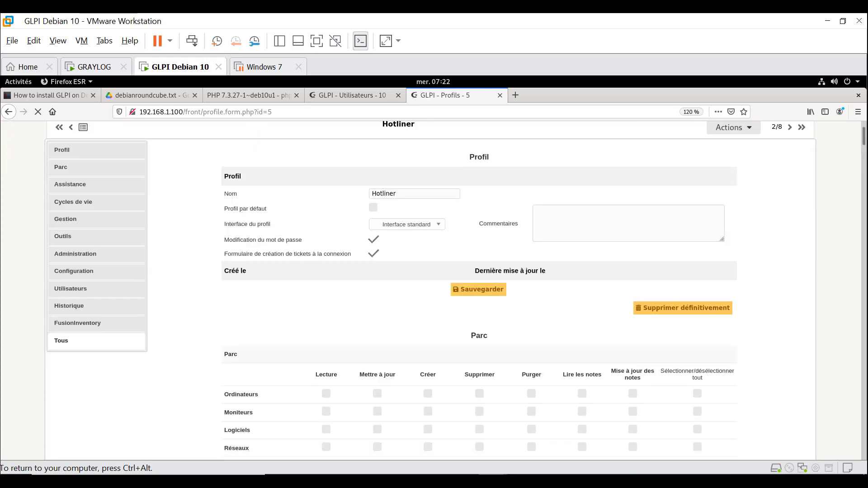
scroll(431, 290, "down", 3)
scroll(431, 289, "down", 5)
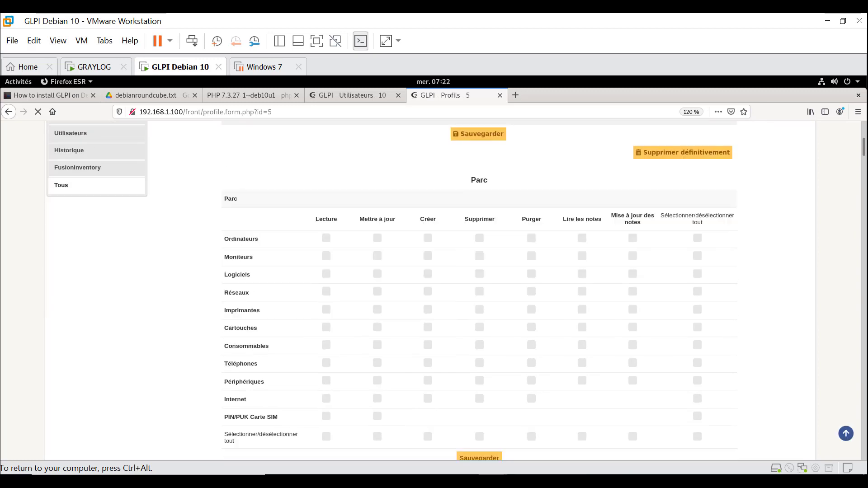
scroll(430, 290, "down", 4)
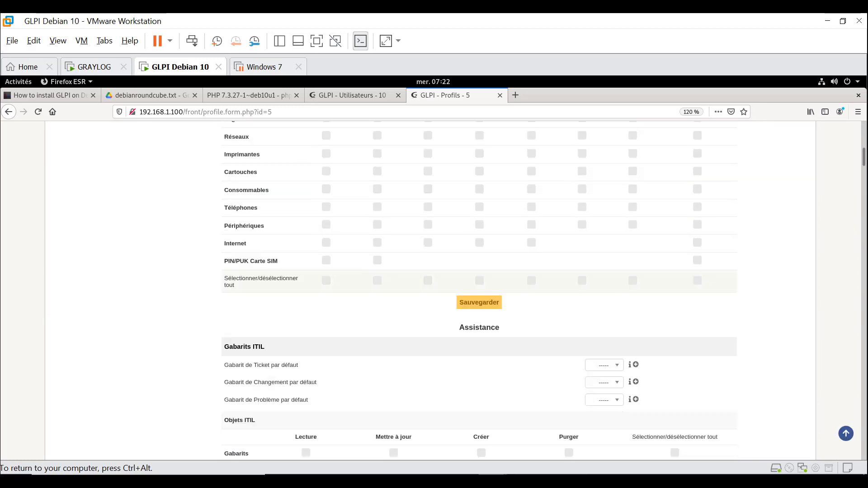
scroll(479, 292, "up", 1)
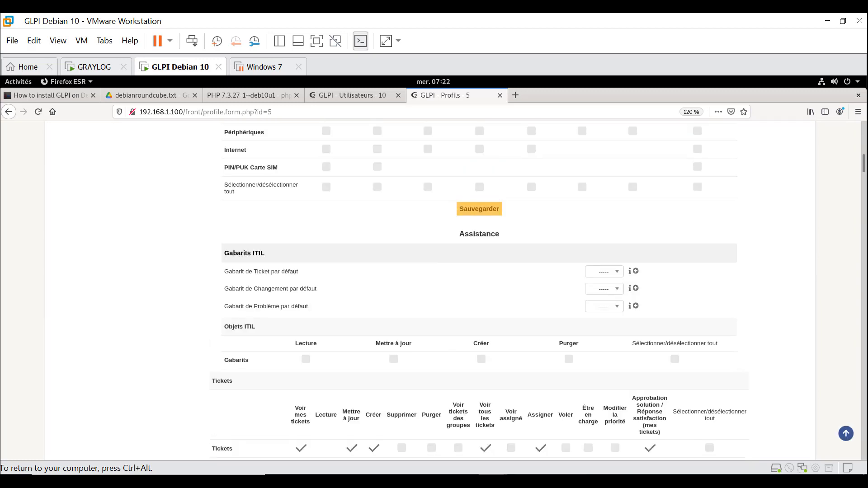
scroll(479, 292, "down", 3)
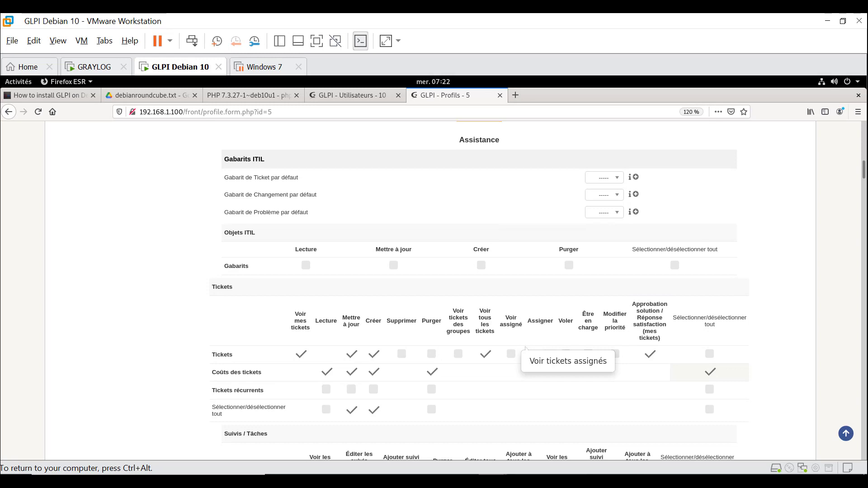
scroll(479, 291, "down", 4)
scroll(480, 291, "down", 6)
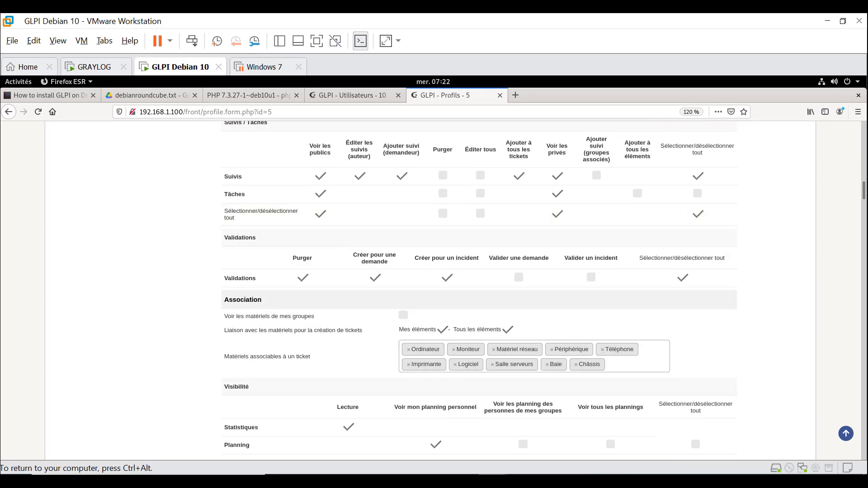
- Display only Hotliner's Parc rights, where no asset permissions are ticked
scroll(479, 292, "up", 18)
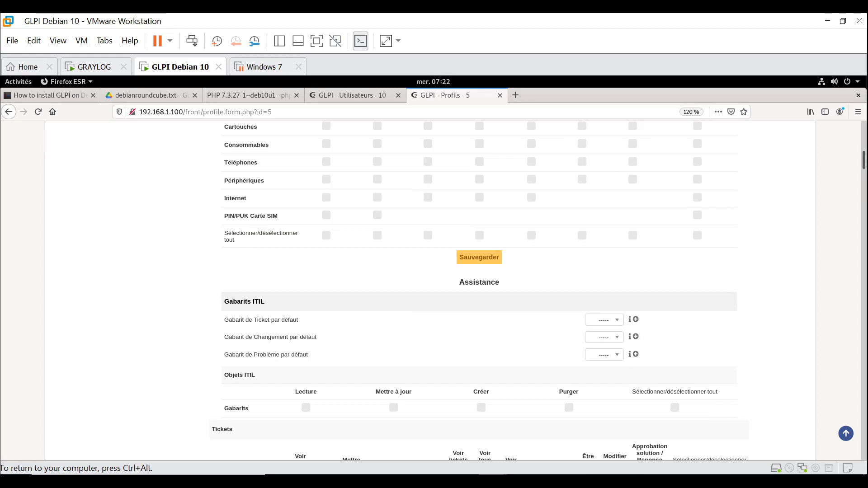
scroll(479, 292, "up", 6)
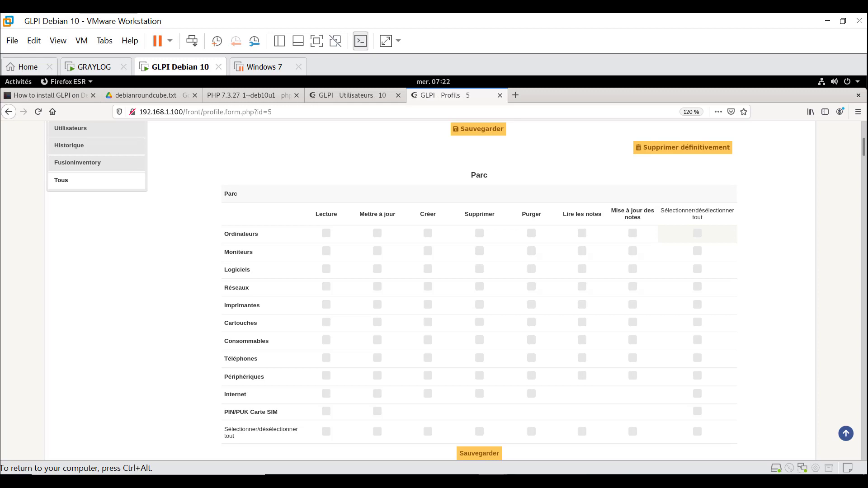
scroll(434, 290, "up", 5)
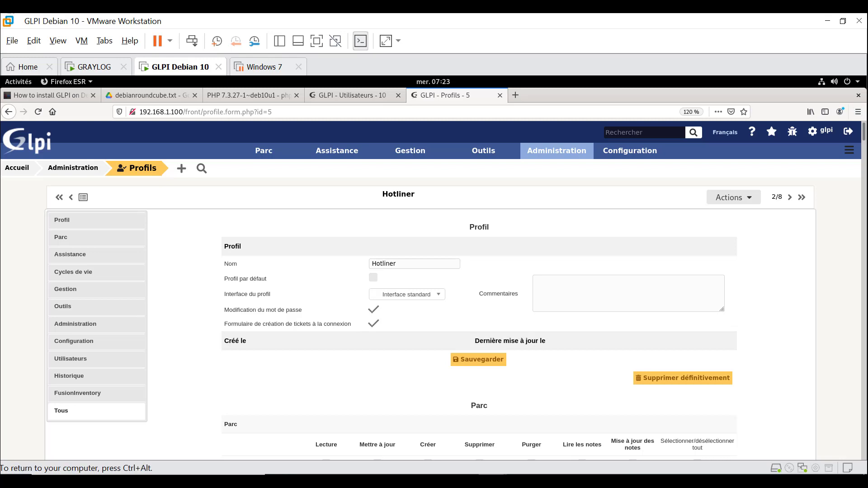
left_click(61, 237)
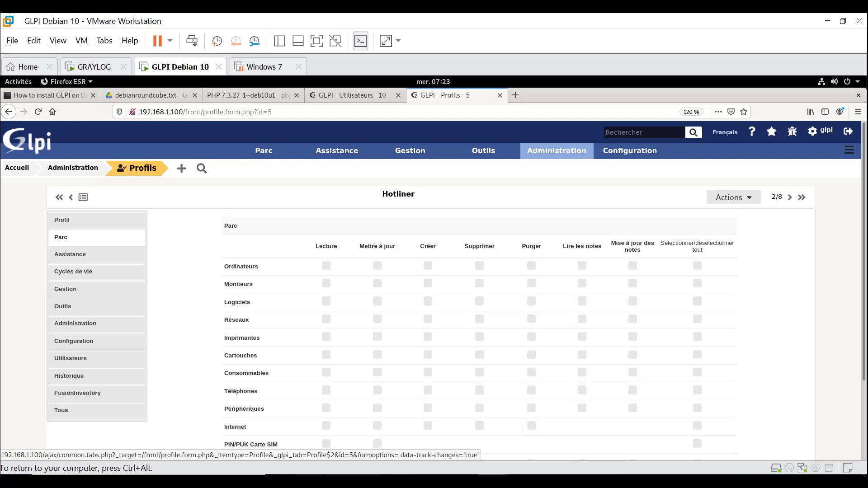